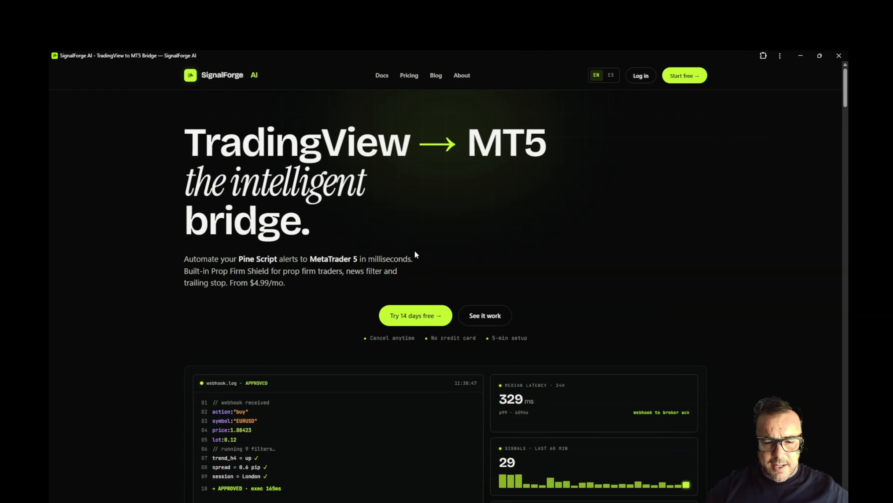
Examine the pricing plans and the features included in the Starter Bridge EA plan.
left_click(411, 81)
scroll(452, 197, "down", 2)
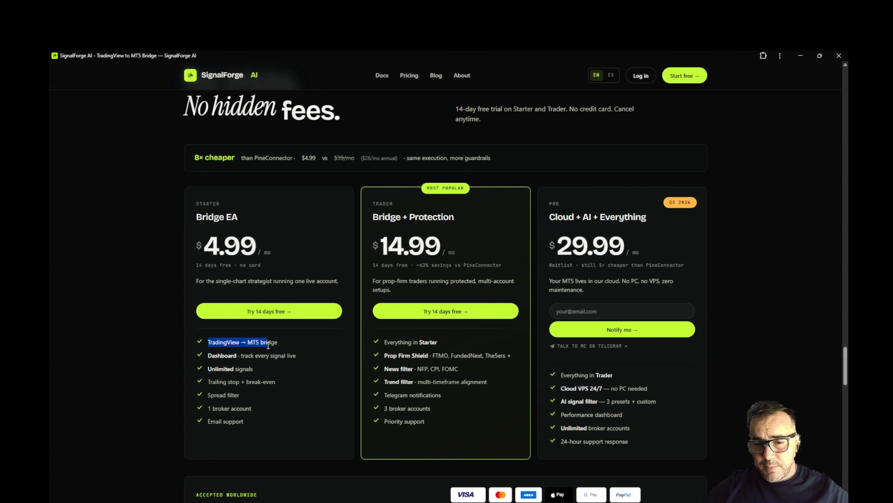
left_click(261, 360)
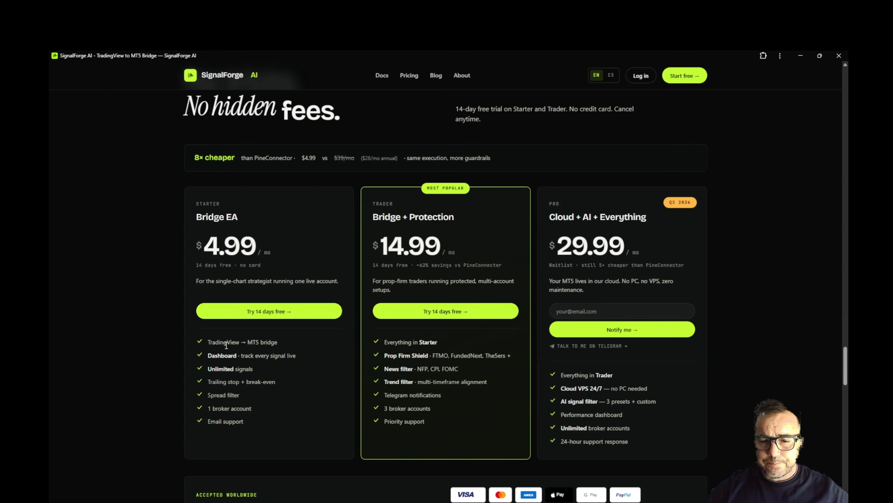
triple_click(239, 356)
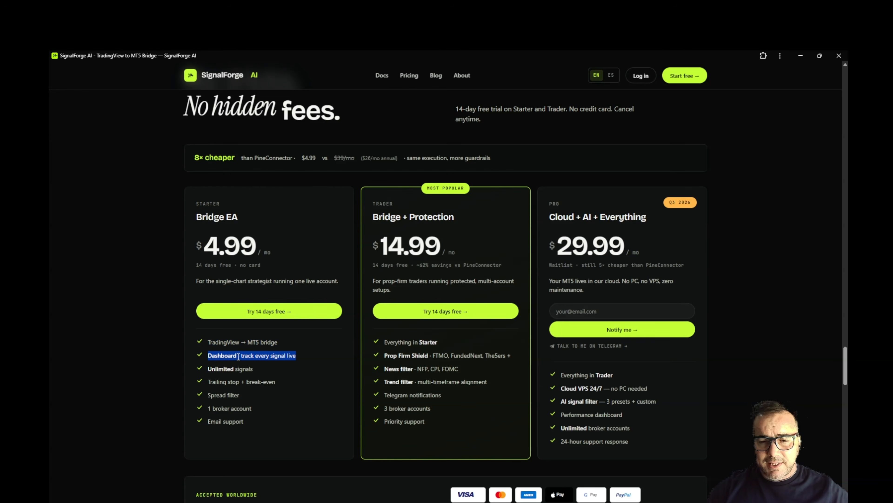
left_click(231, 370)
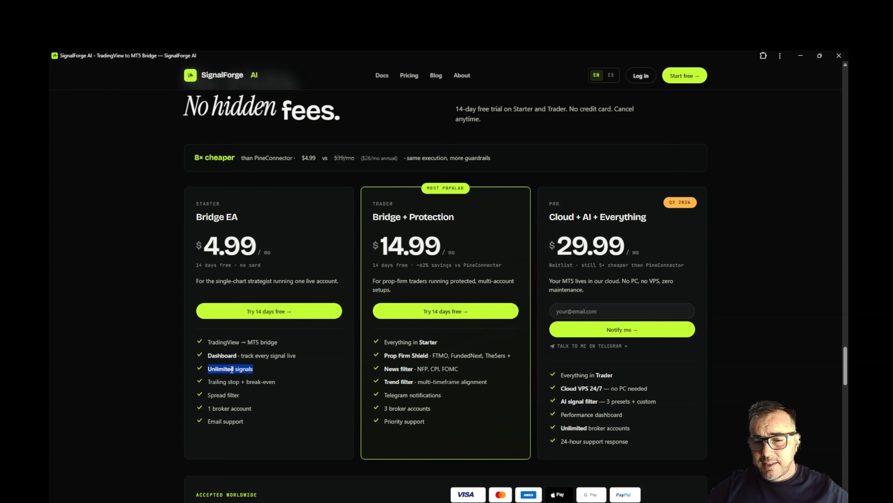
triple_click(234, 381)
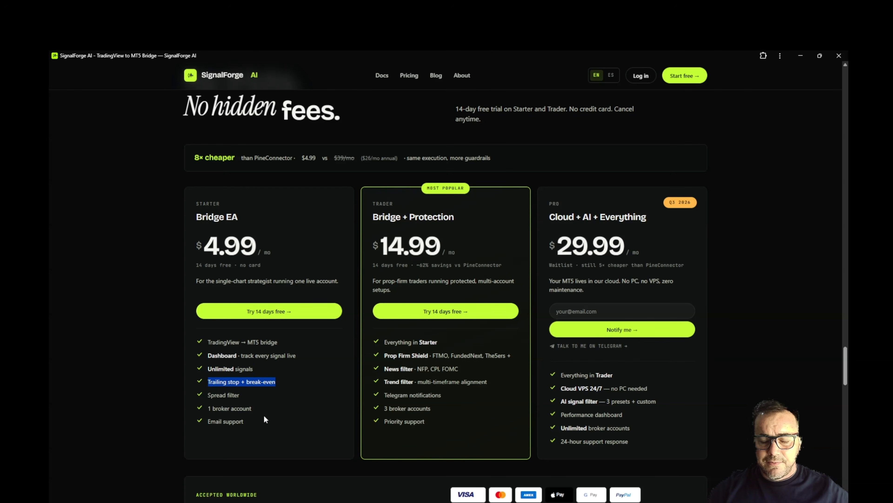
double_click(239, 408)
triple_click(240, 408)
triple_click(232, 421)
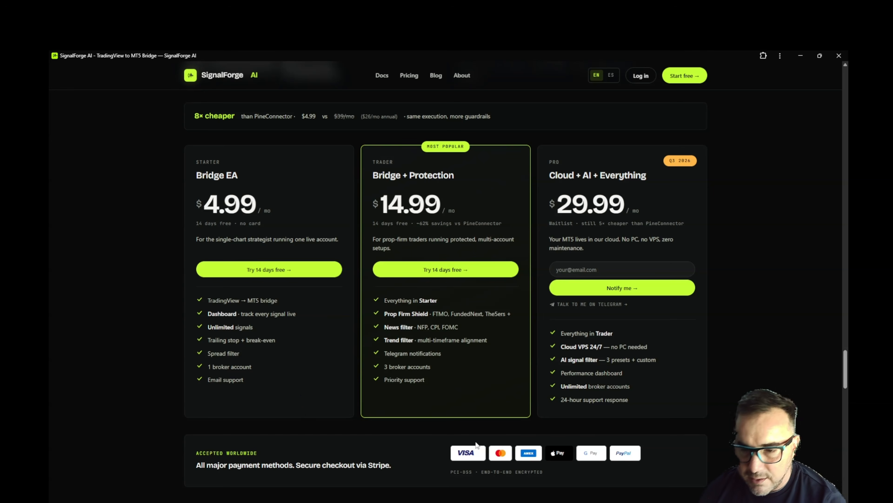
Choose the 14-day free trial of the Starter Bridge EA plan and go to the e-mail field in the checkout.
left_click(270, 269)
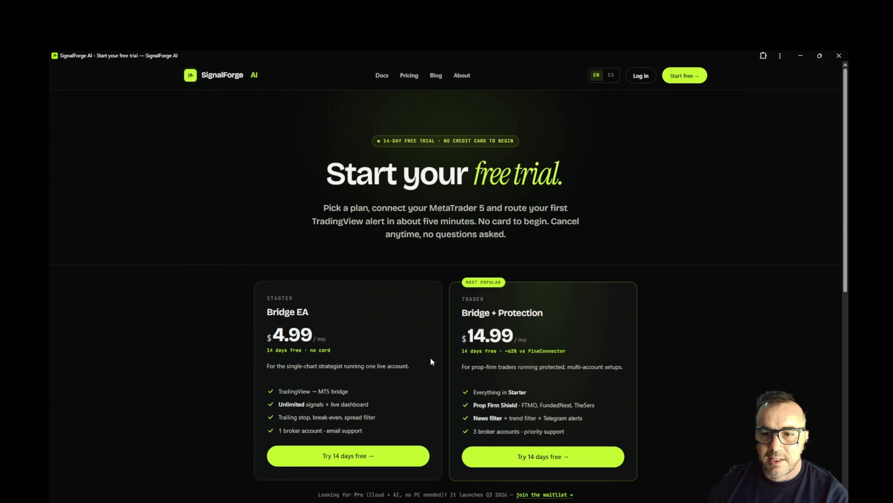
scroll(454, 357, "down", 10)
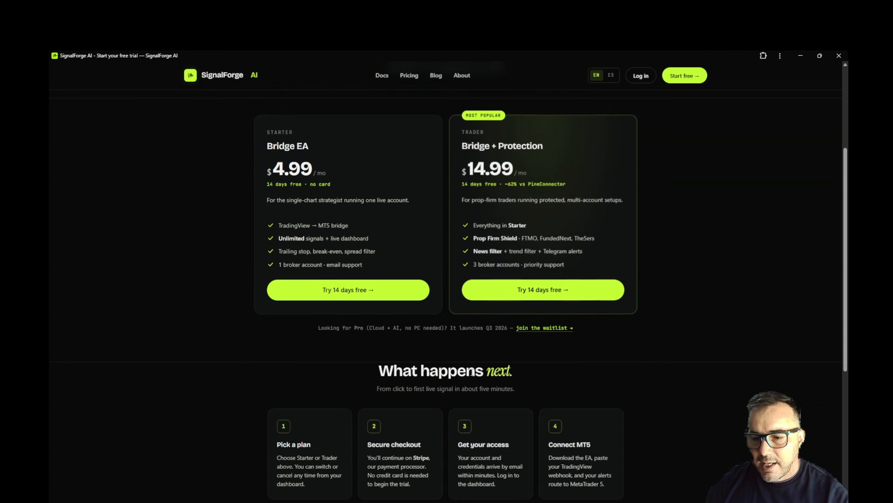
scroll(477, 368, "up", 8)
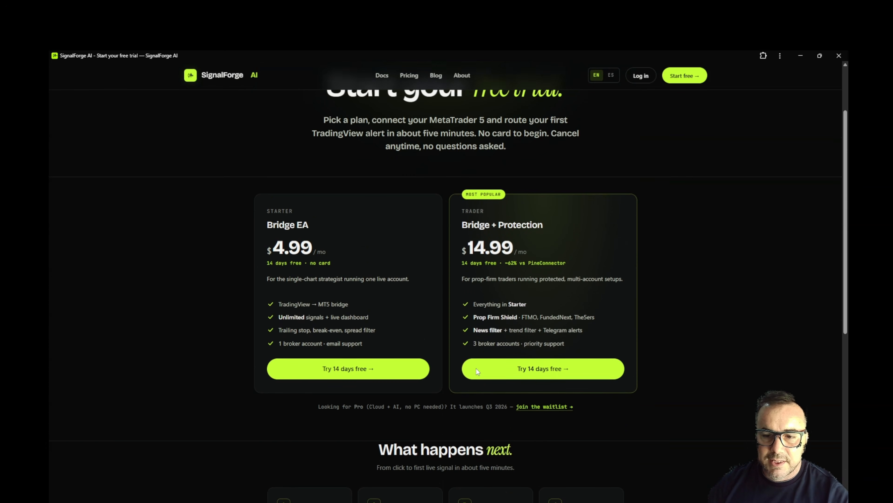
scroll(477, 372, "down", 3)
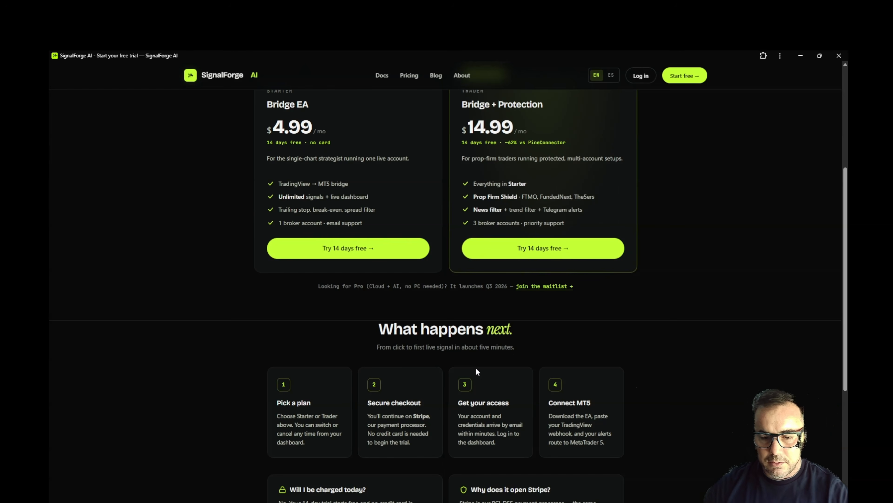
scroll(475, 366, "up", 5)
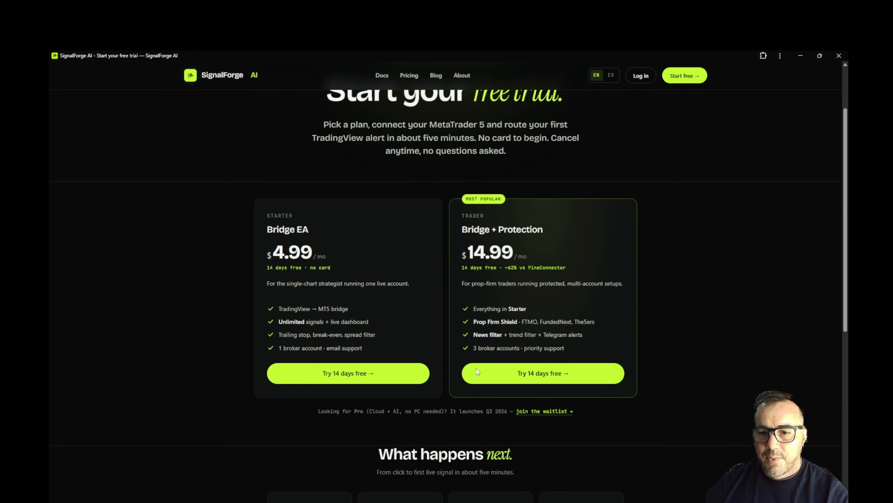
left_click(337, 414)
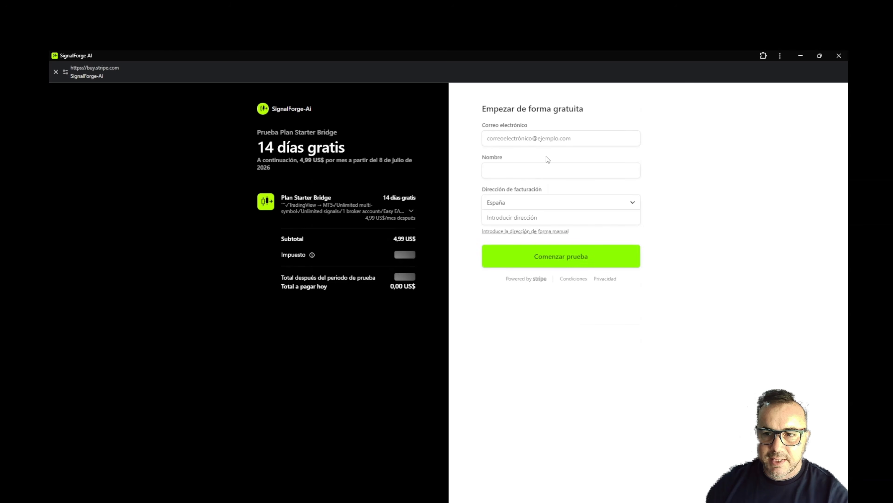
left_click(556, 138)
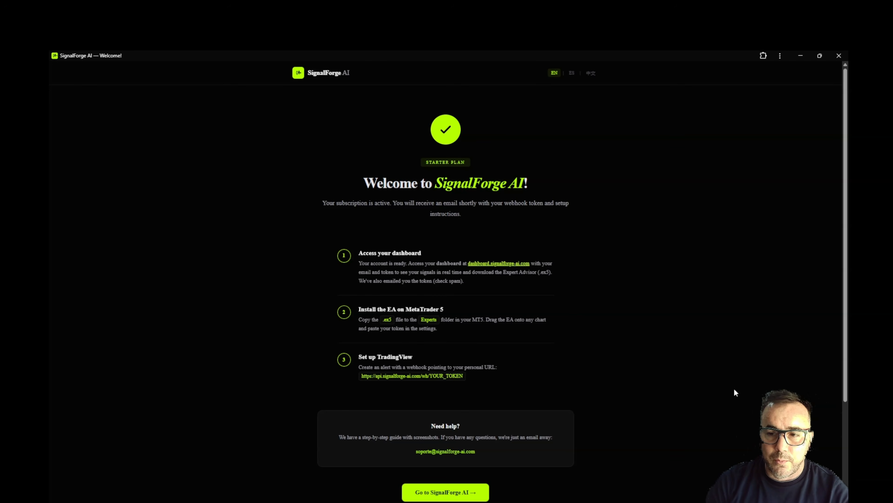
Open the dashboard and examine the latest executed XAUUSD sell signal, its original payload and the latency chart.
left_click(503, 262)
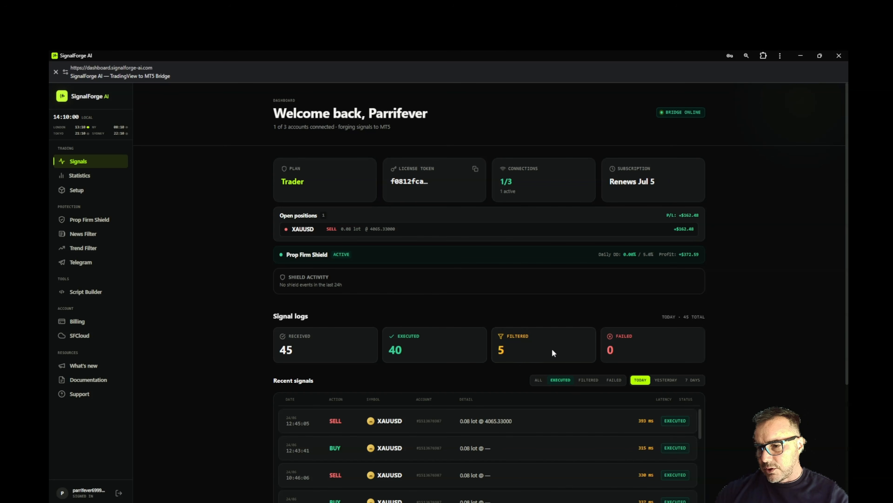
scroll(552, 350, "down", 2)
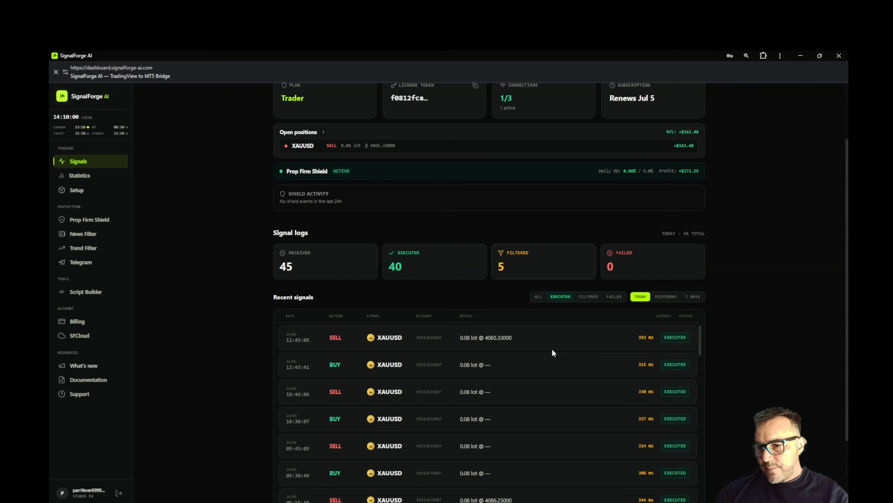
left_click(406, 337)
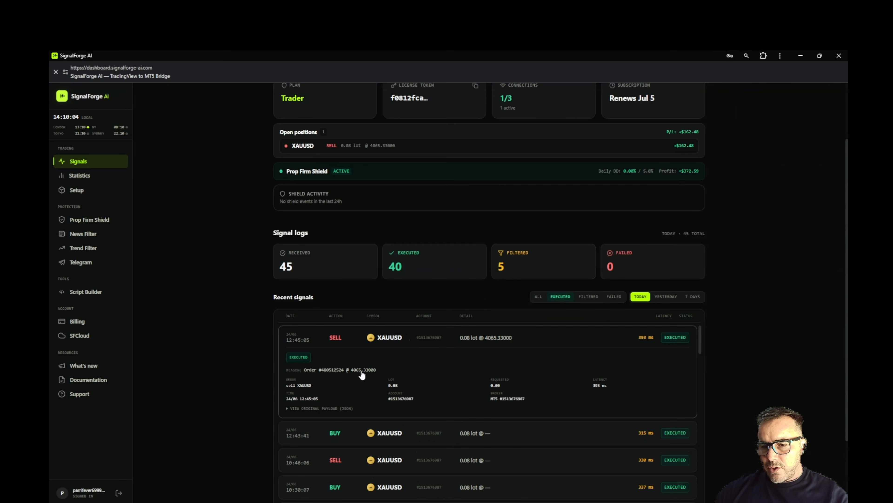
left_click(315, 408)
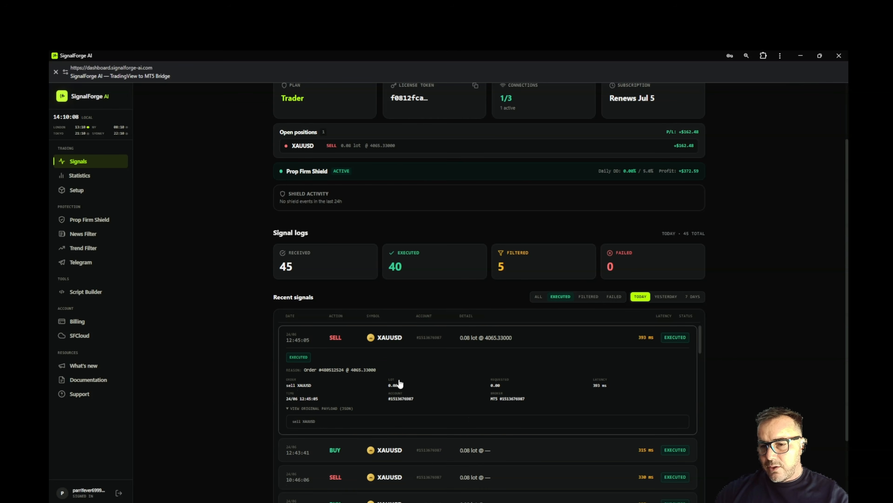
left_click(369, 344)
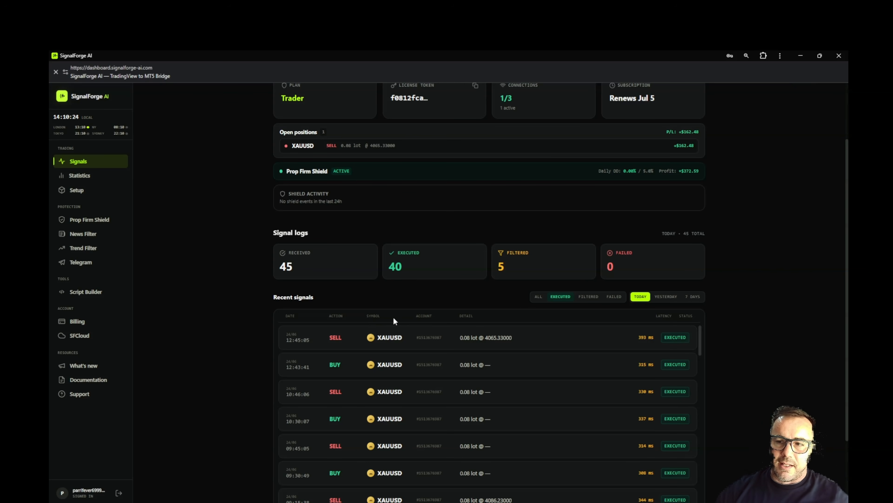
scroll(770, 338, "down", 3)
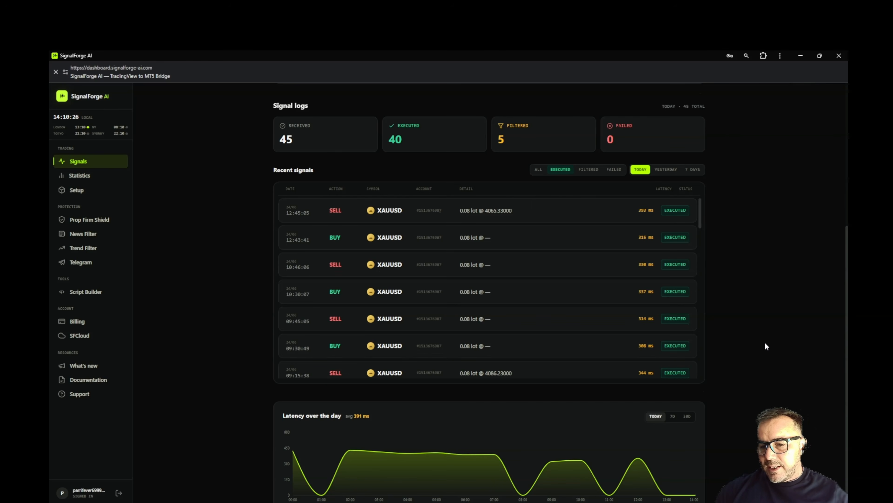
mouse_move(378, 458)
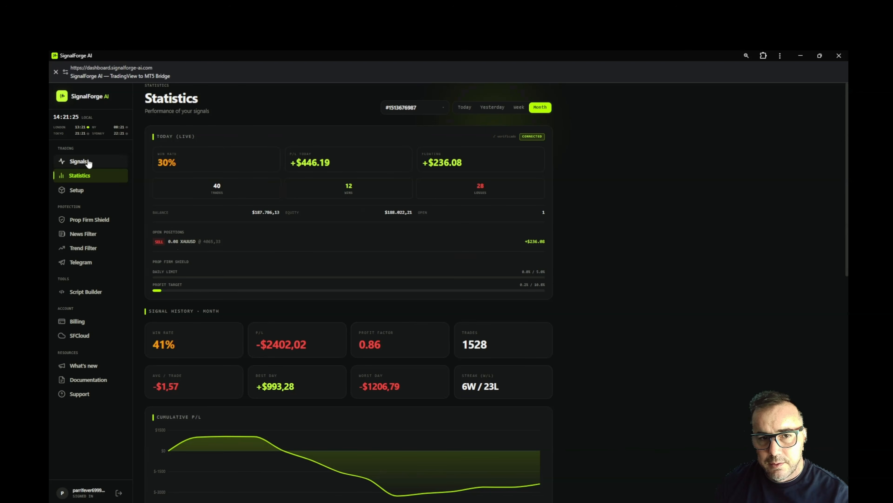
Revisit the signals overview and open the statistics to review the live results, weekly signal history and cumulative P/L.
left_click(88, 162)
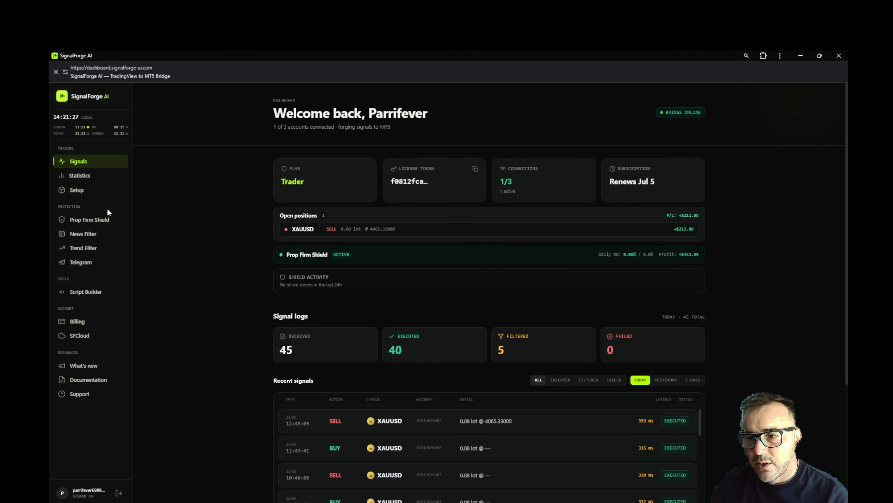
left_click(84, 179)
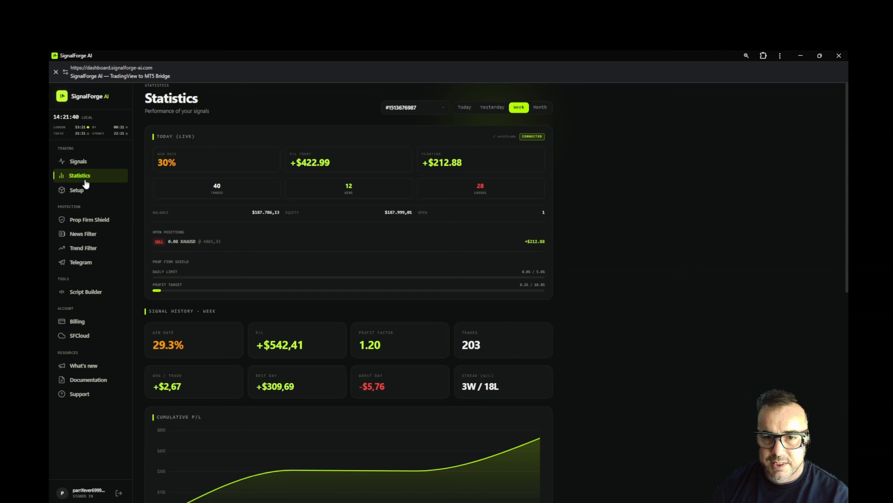
scroll(277, 243, "down", 3)
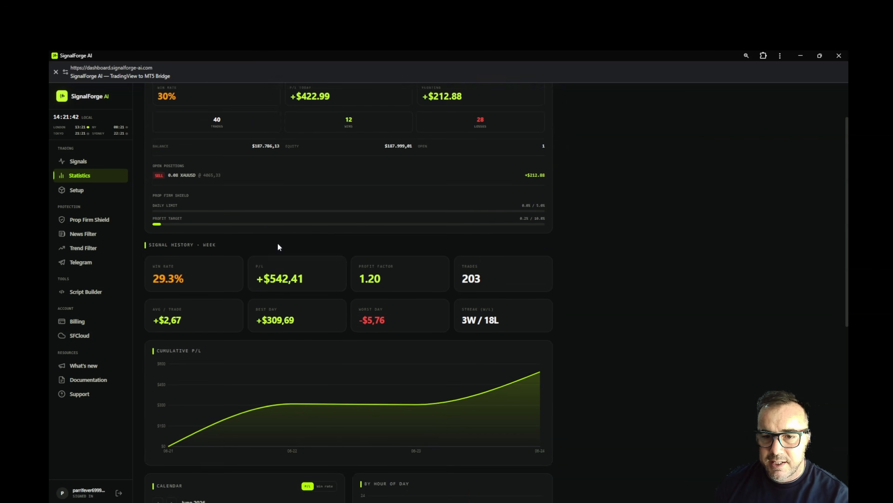
scroll(278, 244, "up", 3)
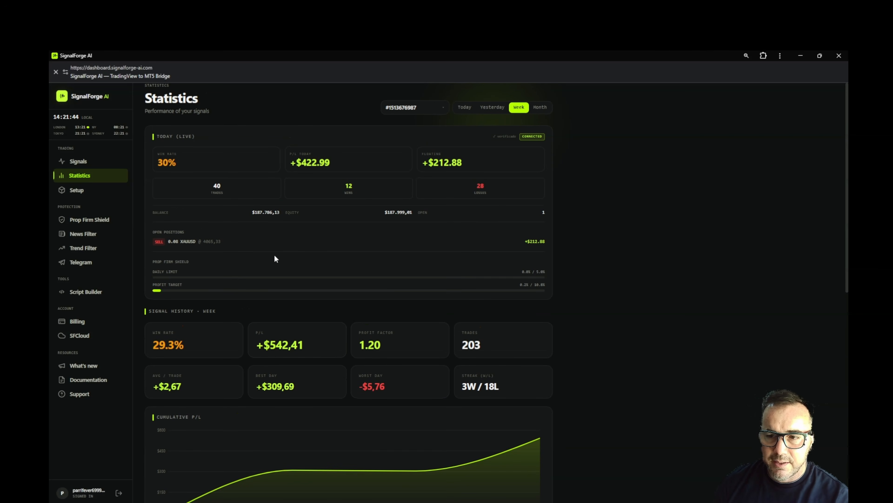
scroll(275, 258, "down", 5)
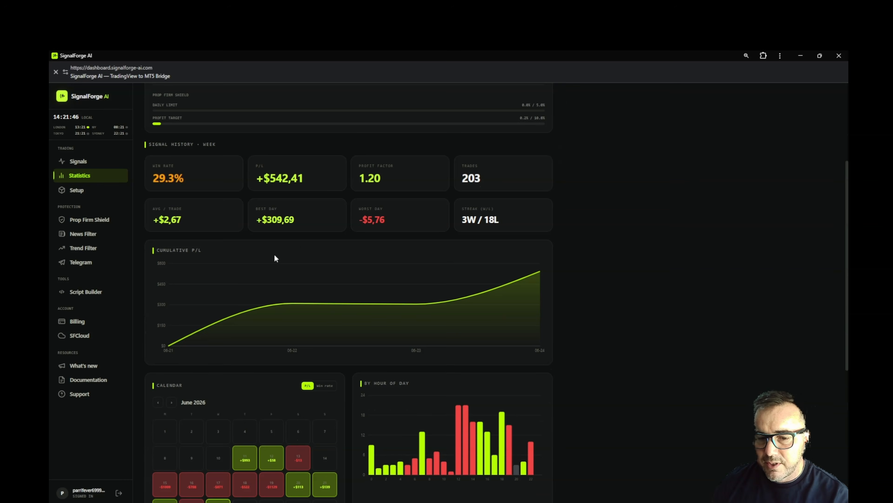
scroll(275, 258, "down", 4)
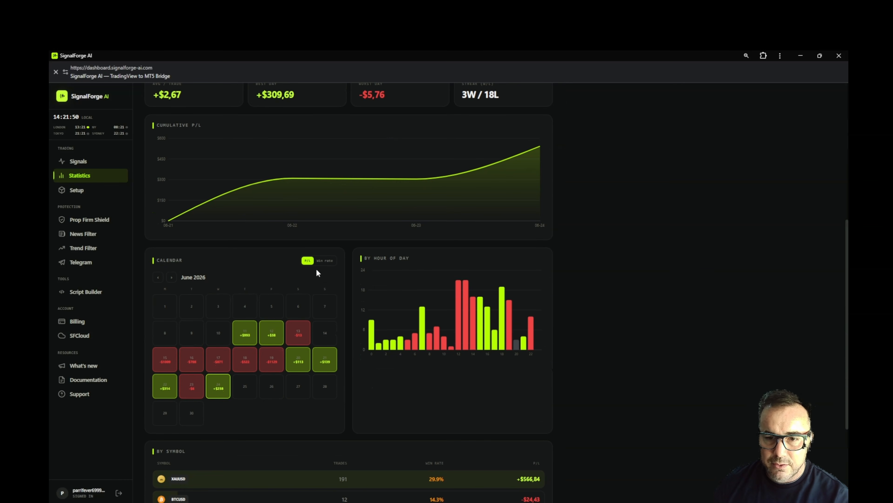
Compare the June 2026 calendar by win rate and by P/L, and inspect the trades by hour of day.
left_click(323, 261)
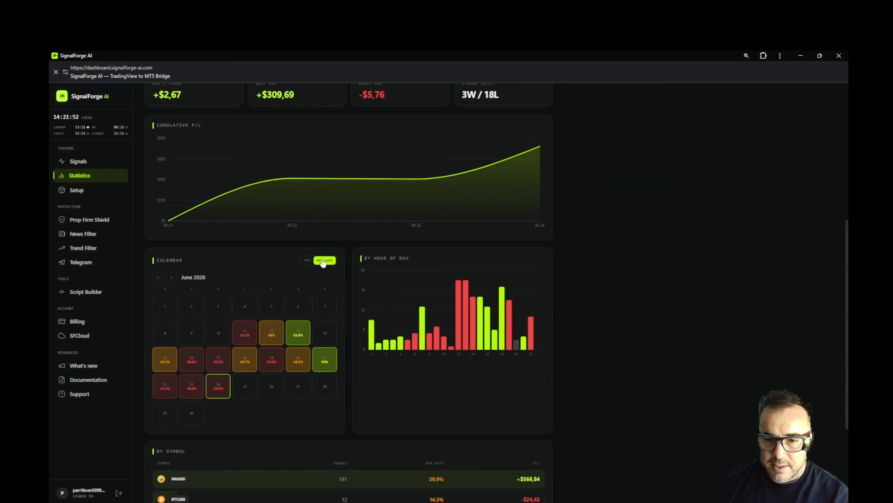
left_click(307, 261)
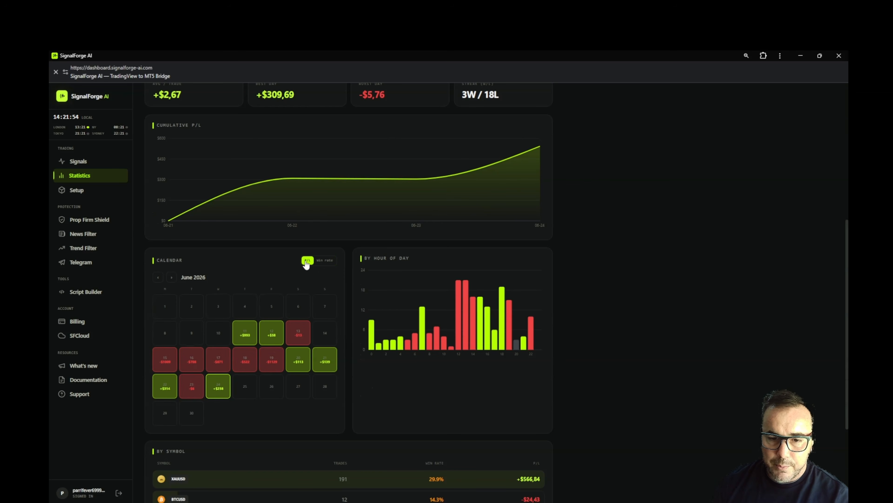
left_click(323, 261)
left_click(308, 260)
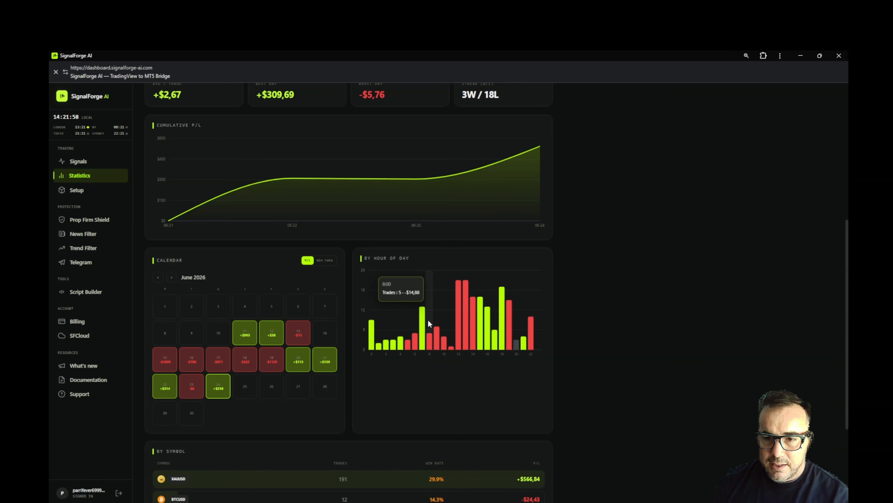
mouse_move(394, 348)
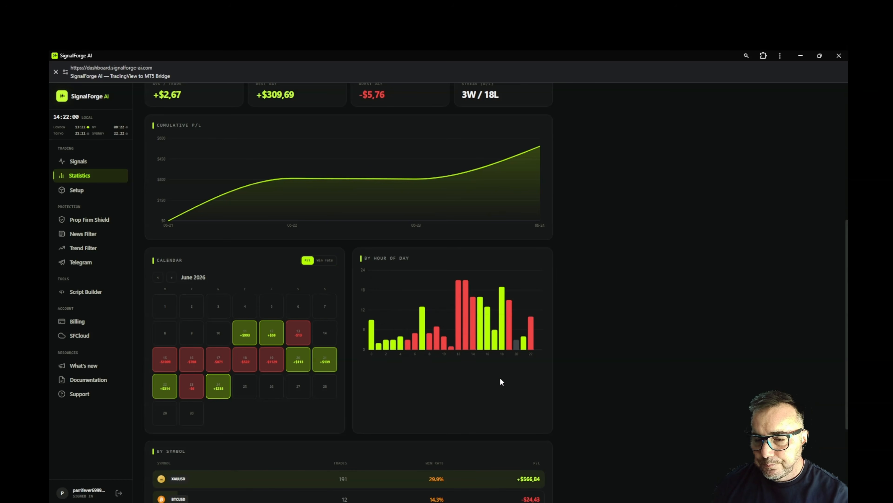
Review the performance by symbol and the trade history in the statistics.
scroll(506, 392, "down", 2)
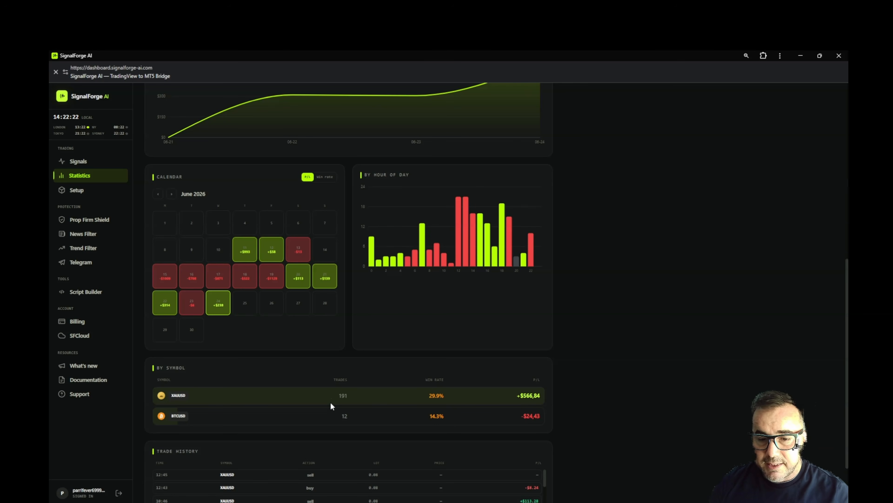
scroll(384, 402, "down", 4)
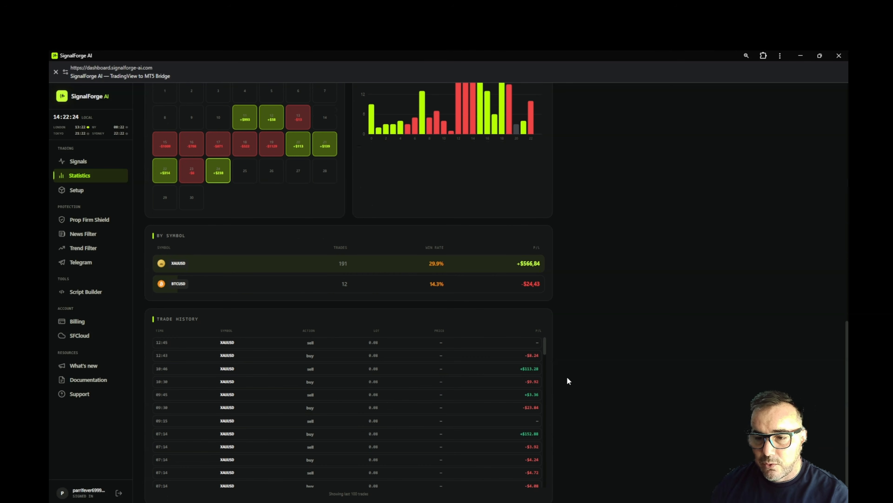
scroll(577, 386, "up", 15)
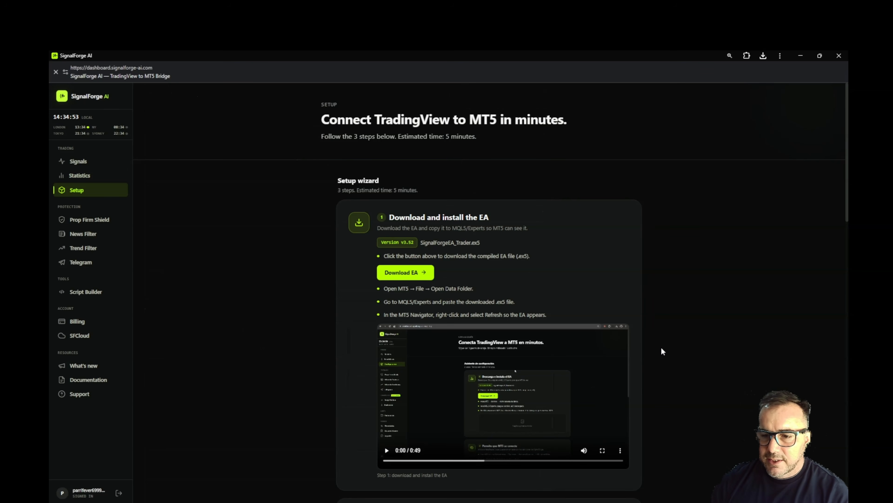
Review the setup wizard's instructions for configuring the EA on MT5 and the TradingView alert.
scroll(661, 349, "down", 4)
scroll(667, 341, "down", 18)
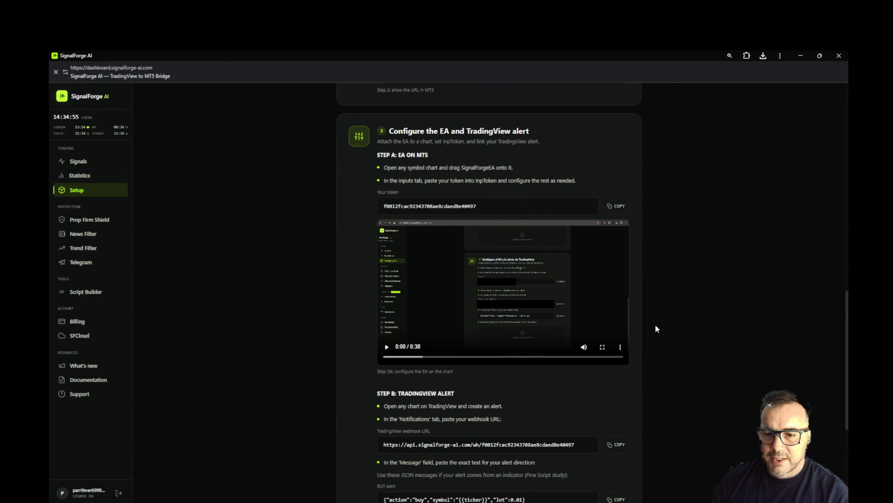
scroll(700, 347, "up", 10)
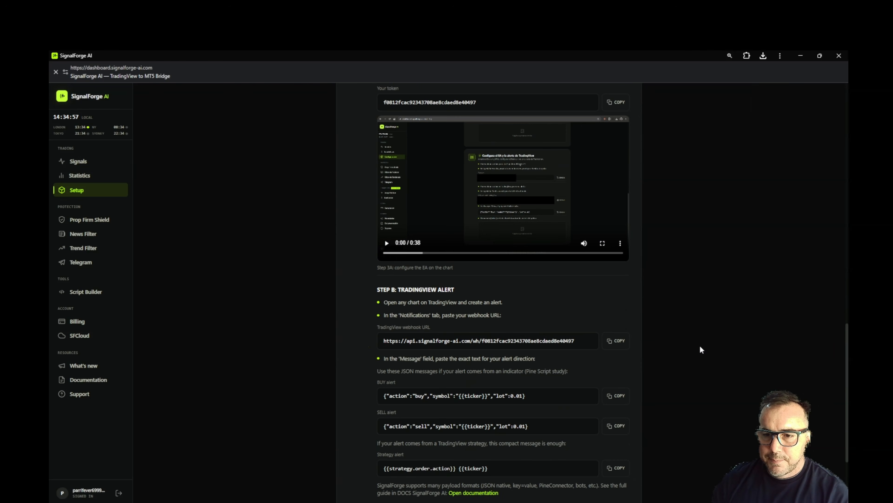
Download the EA file SignalForgeEA_Trader.ex5 from the setup wizard's first step and show it in the Downloads folder.
scroll(699, 344, "up", 15)
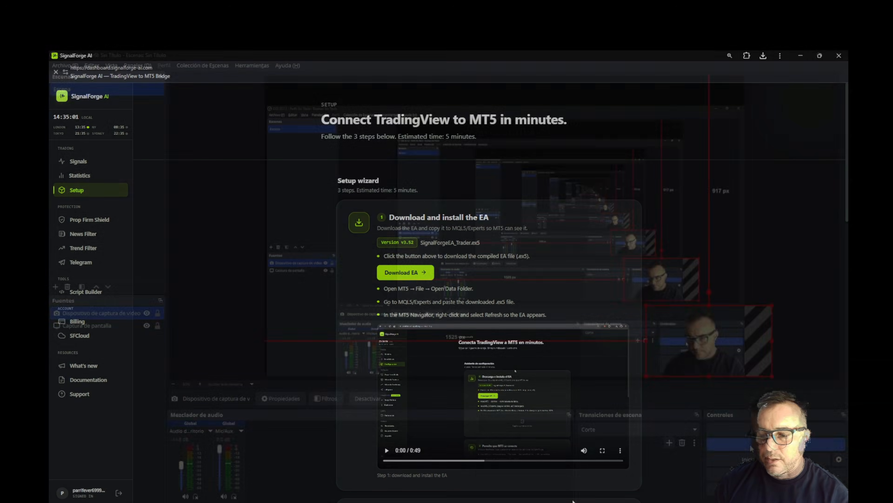
scroll(713, 384, "down", 2)
scroll(711, 389, "up", 2)
scroll(726, 382, "down", 2)
scroll(712, 357, "up", 2)
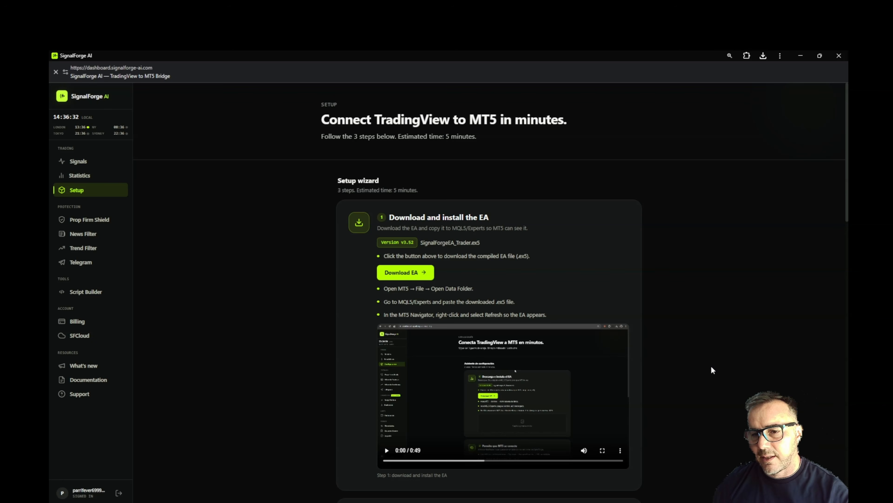
left_click(418, 276)
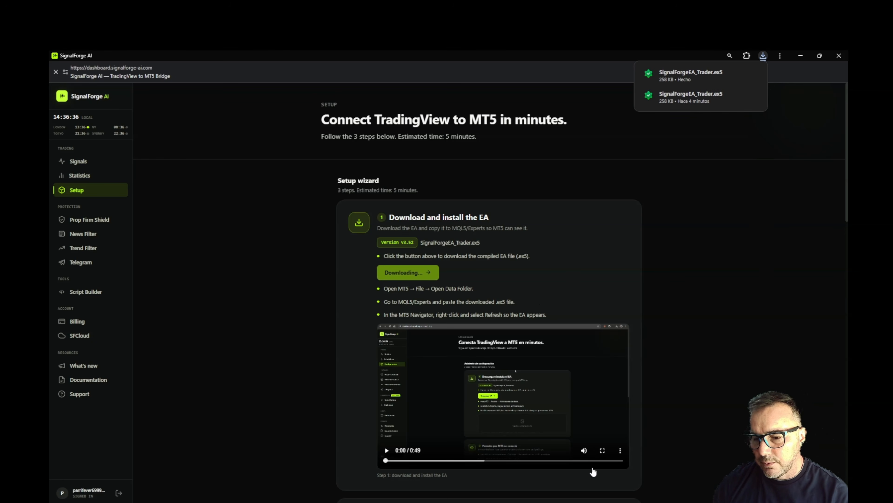
left_click(738, 77)
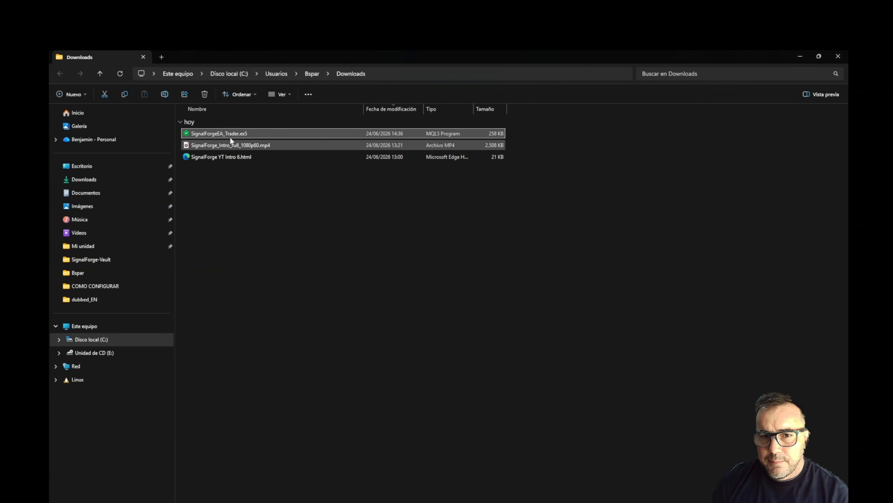
Copy SignalForgeEA_Trader.ex5 from the Downloads folder to the clipboard.
right_click(235, 133)
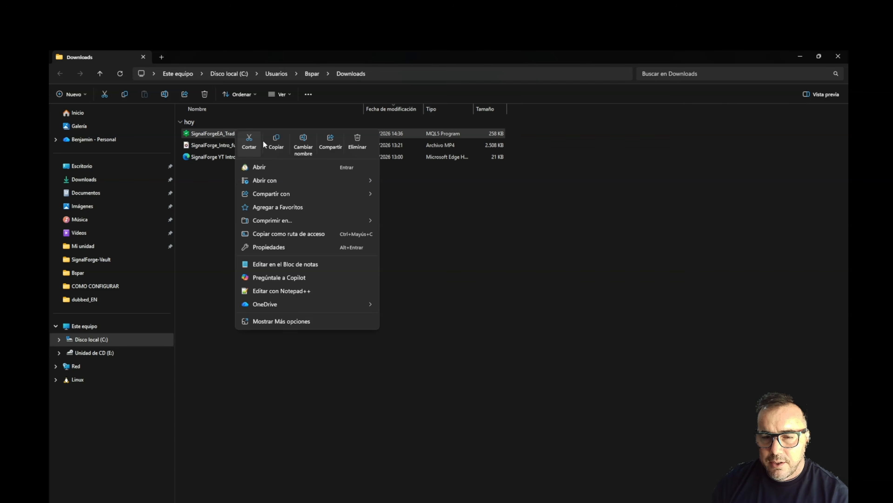
left_click(267, 143)
right_click(240, 135)
left_click(273, 145)
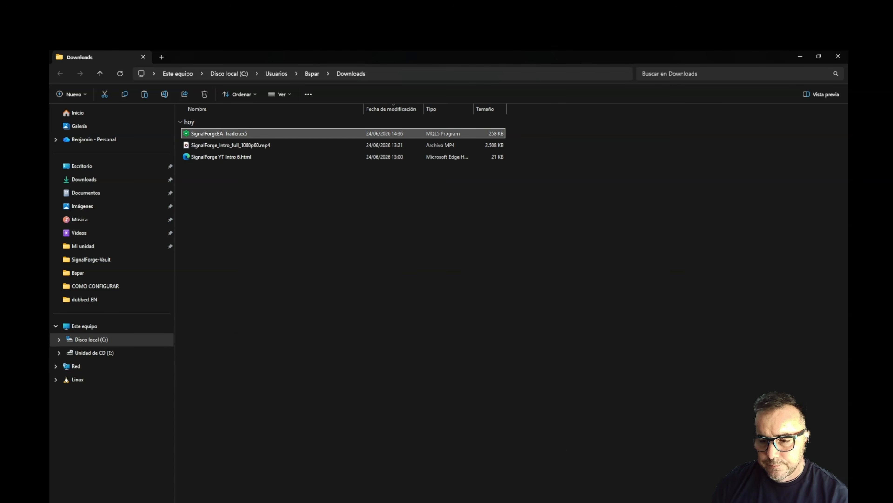
Switch to MetaTrader 5 and open its data folder.
left_click(597, 502)
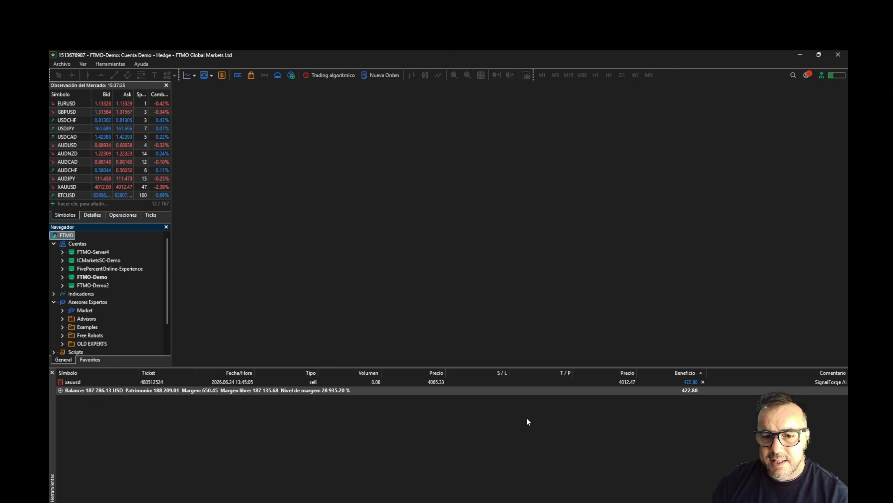
left_click(59, 65)
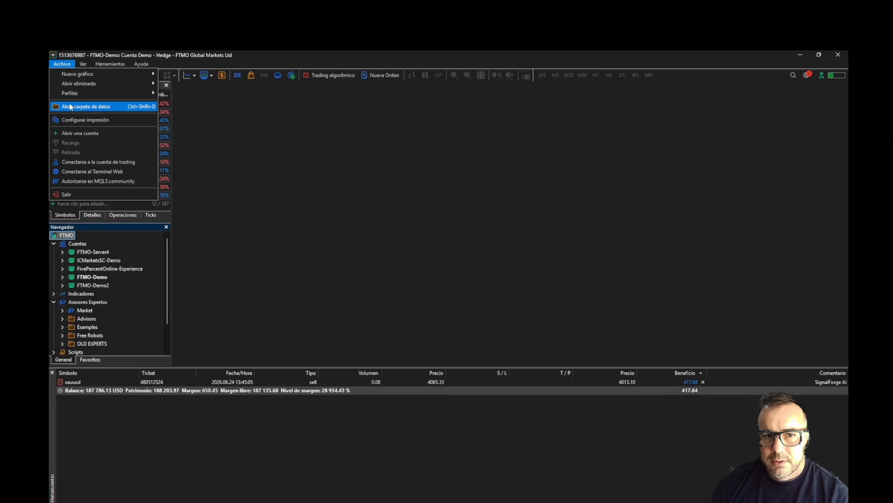
left_click(70, 106)
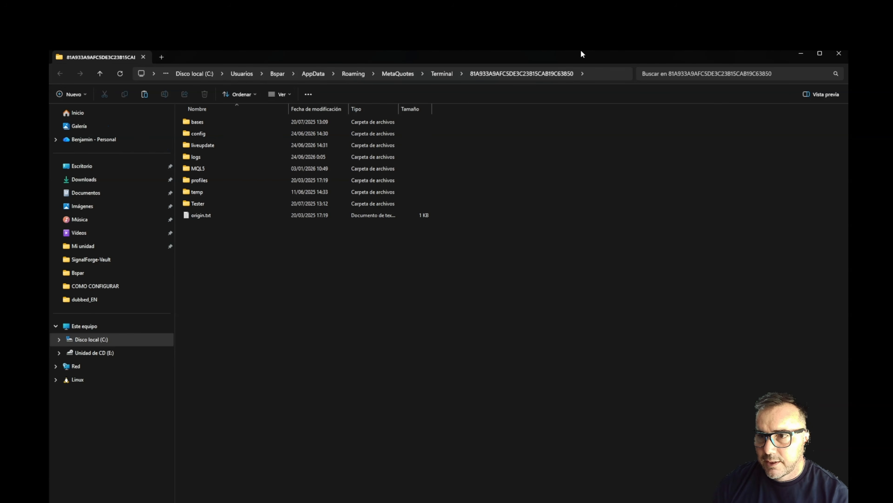
Paste the EA file into the data folder's MQL5\Experts subfolder and close the file window.
double_click(197, 169)
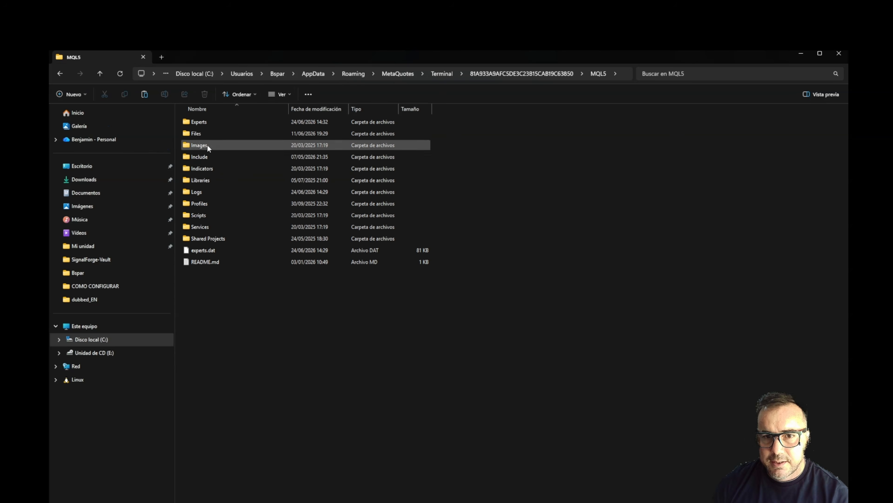
double_click(202, 122)
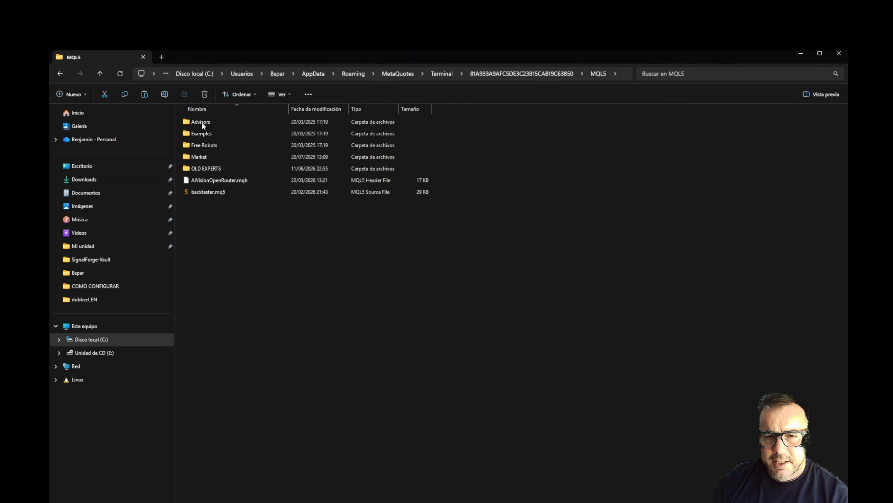
key("ctrl+v")
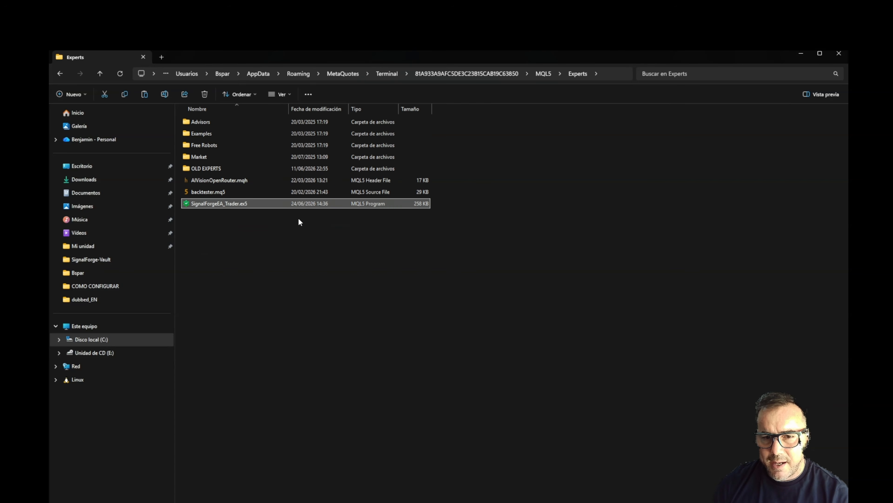
right_click(278, 232)
left_click(236, 236)
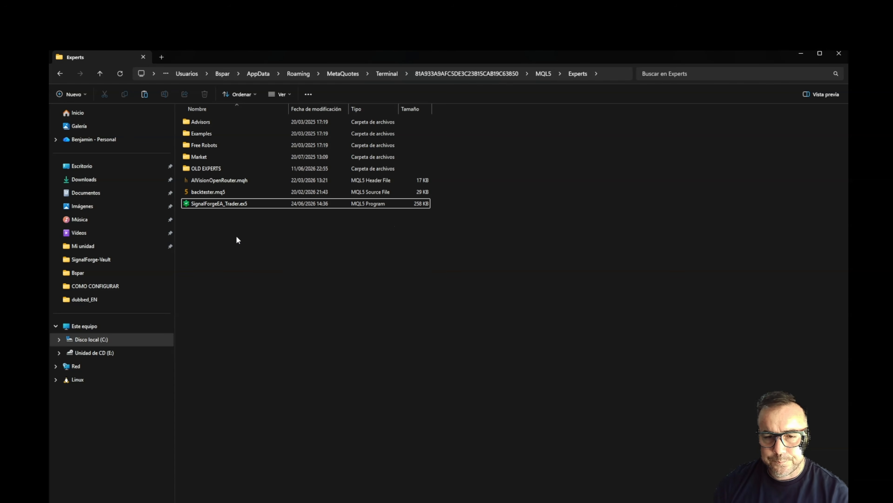
left_click(839, 53)
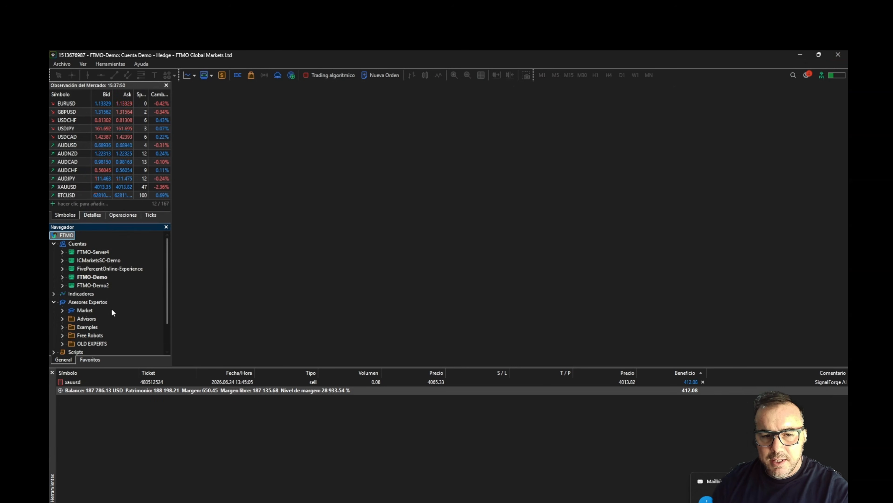
Refresh the Expert Advisors in the MetaTrader 5 Navigator and select SignalForgeEA_Trader.
scroll(112, 309, "down", 2)
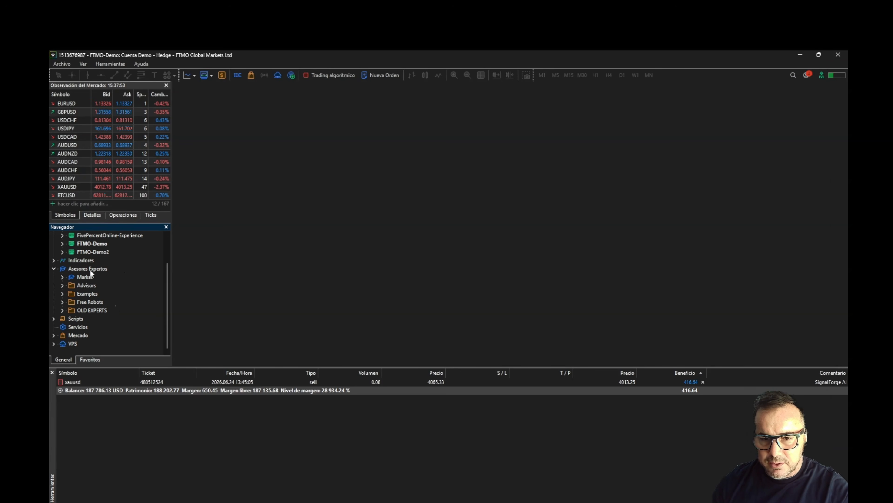
right_click(91, 294)
left_click(114, 344)
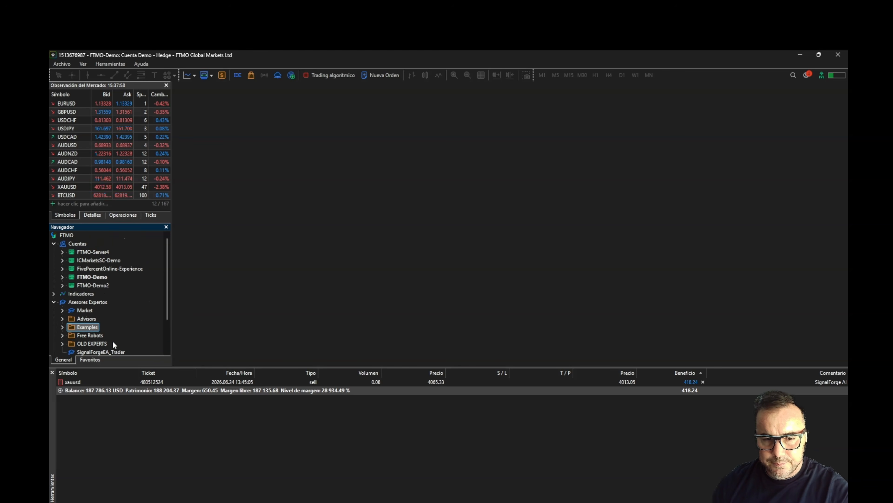
scroll(112, 341, "down", 2)
left_click(107, 313)
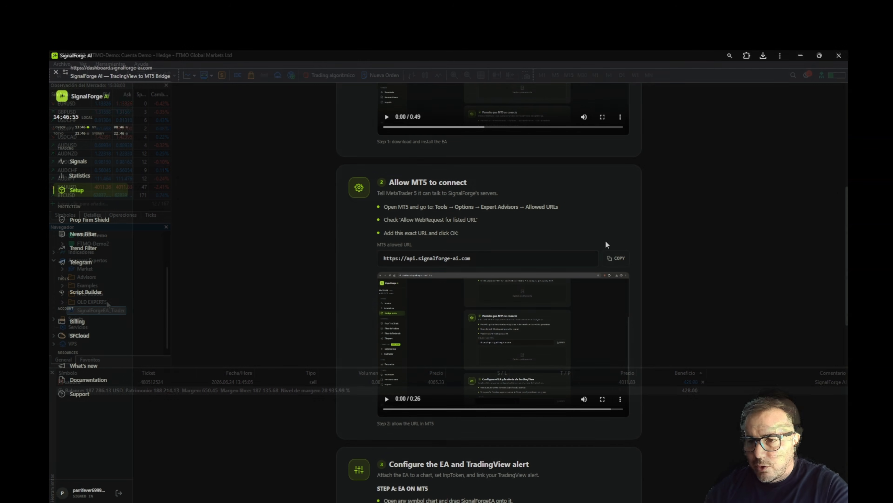
Copy the MT5 allowed URL from the SignalForge setup wizard and open the Expert Advisors options in MetaTrader 5.
left_click(615, 258)
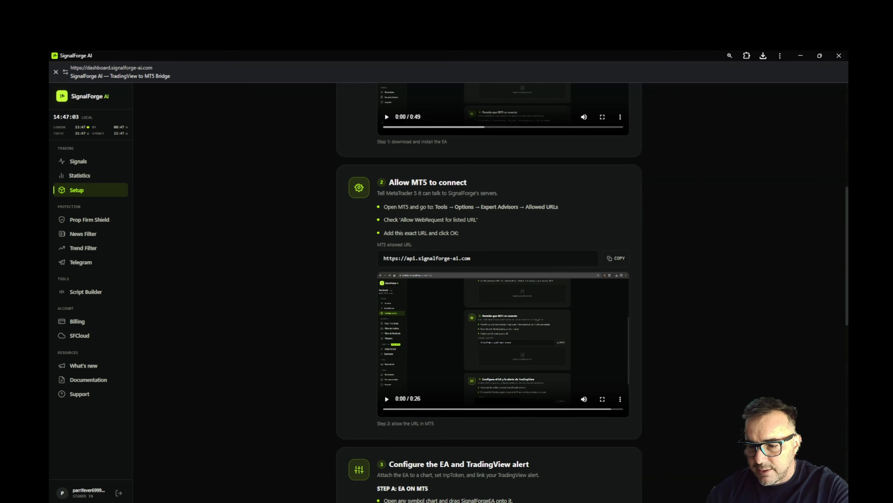
key("alt+Tab")
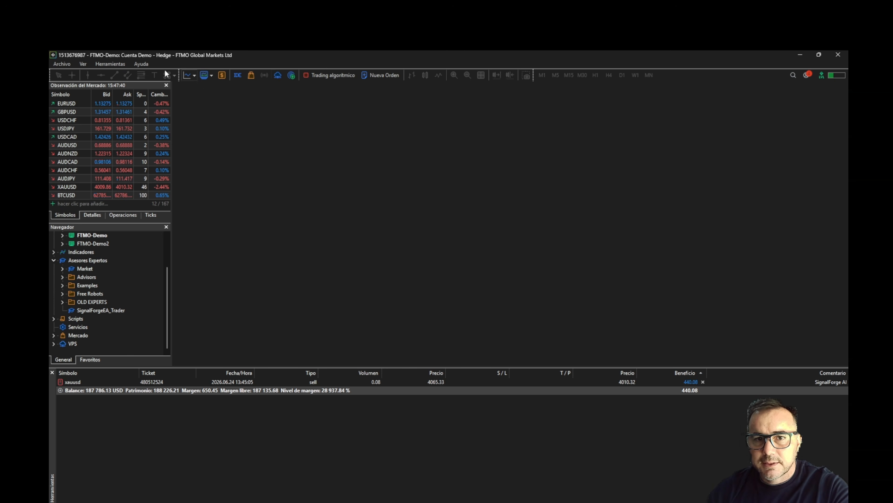
left_click(122, 63)
left_click(131, 162)
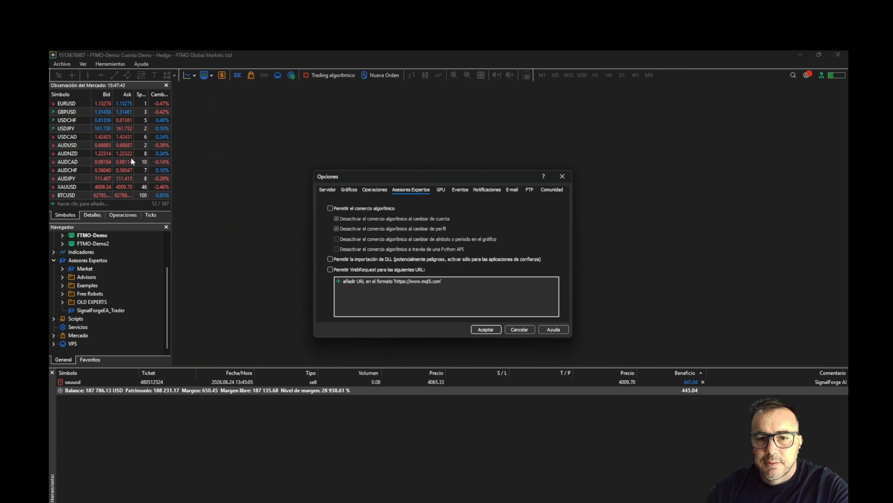
left_click(331, 208)
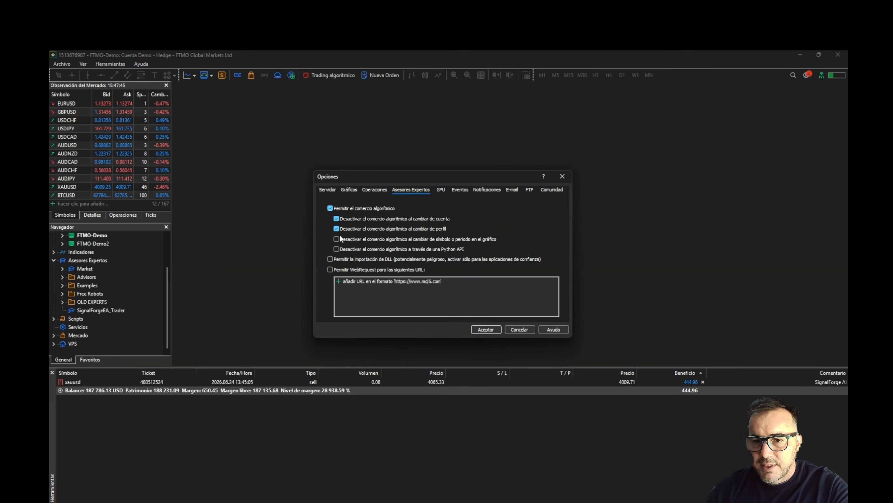
left_click(330, 270)
left_click(361, 280)
key("ctrl+v")
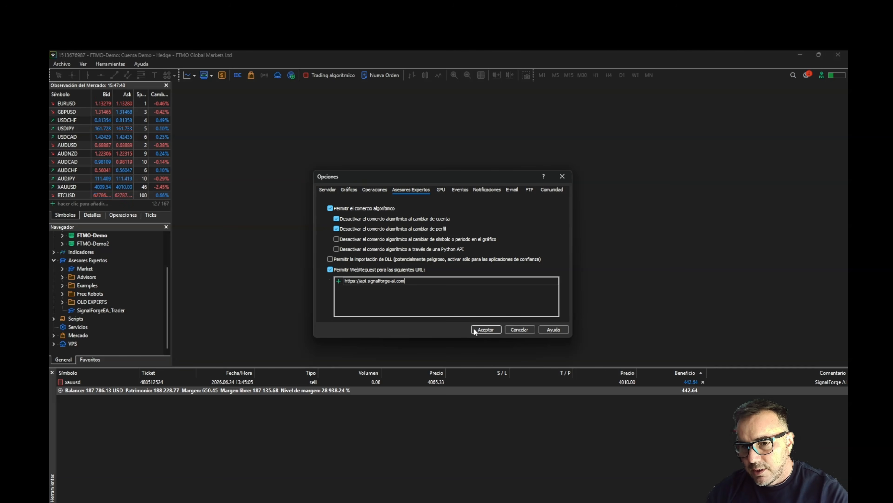
left_click(446, 297)
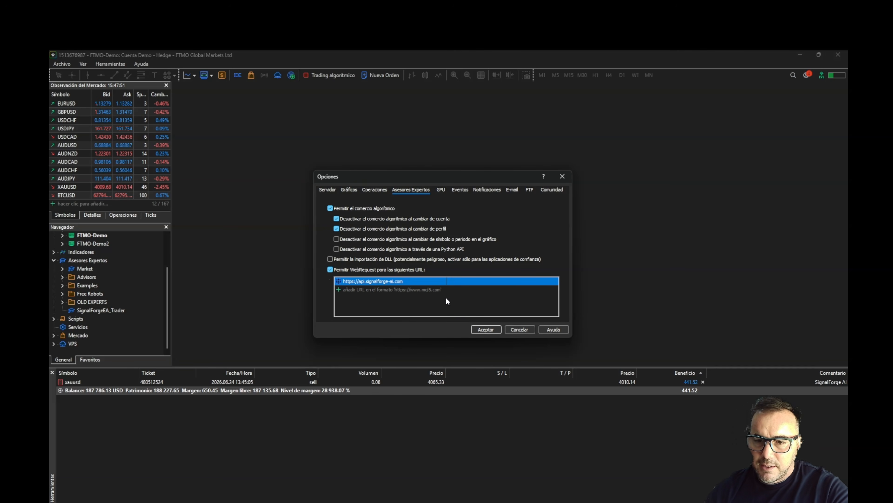
left_click(487, 327)
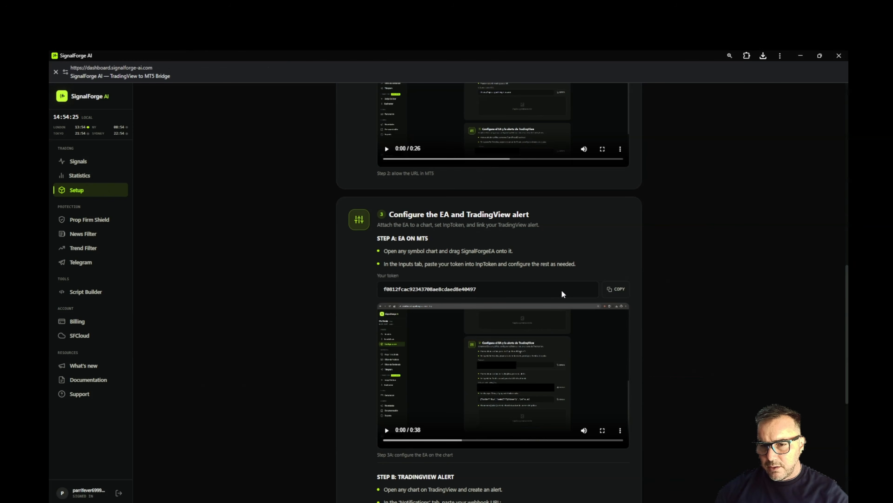
Copy the SignalForge token from the setup wizard's third step and switch back to MetaTrader 5.
left_click(614, 293)
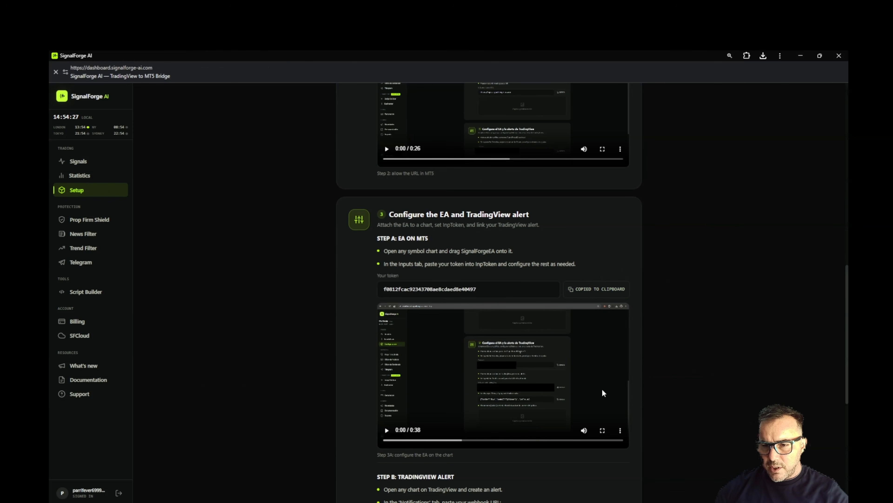
mouse_move(597, 502)
left_click(597, 484)
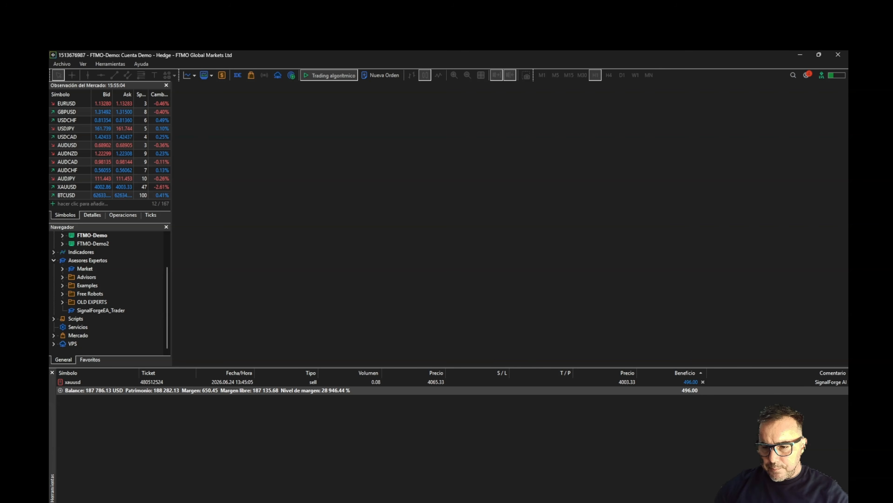
Open a chart for the open XAUUSD position, maximize it, and shift the chart away from its right border.
right_click(162, 379)
left_click(154, 380)
right_click(154, 380)
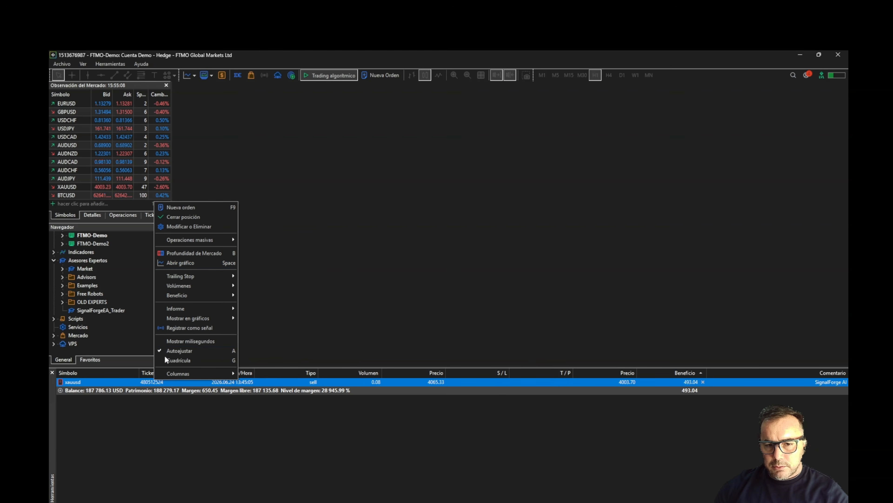
left_click(176, 263)
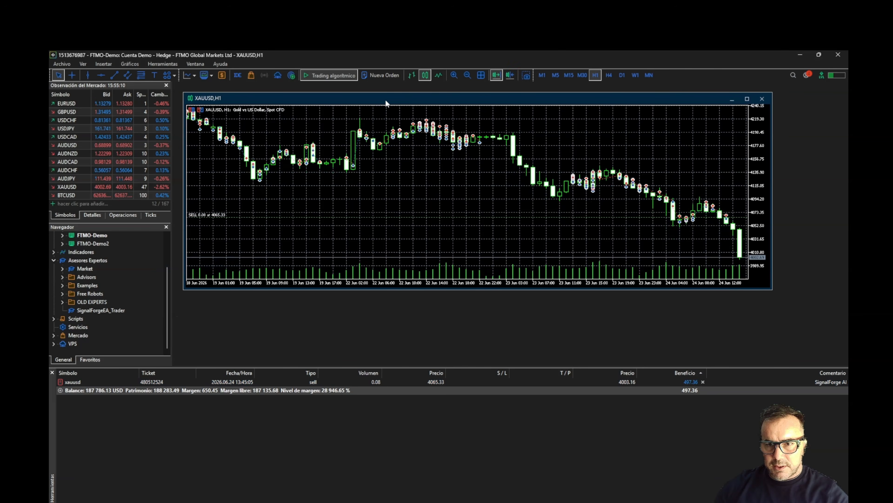
double_click(386, 99)
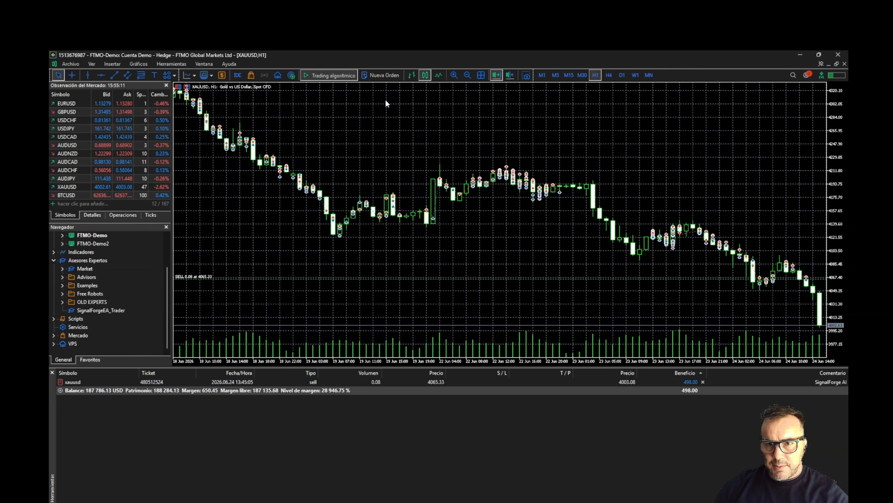
left_click(510, 75)
Attach SignalForgeEA_Trader to the XAUUSD chart and paste the access token into its SignalForge Token parameter.
right_click(110, 311)
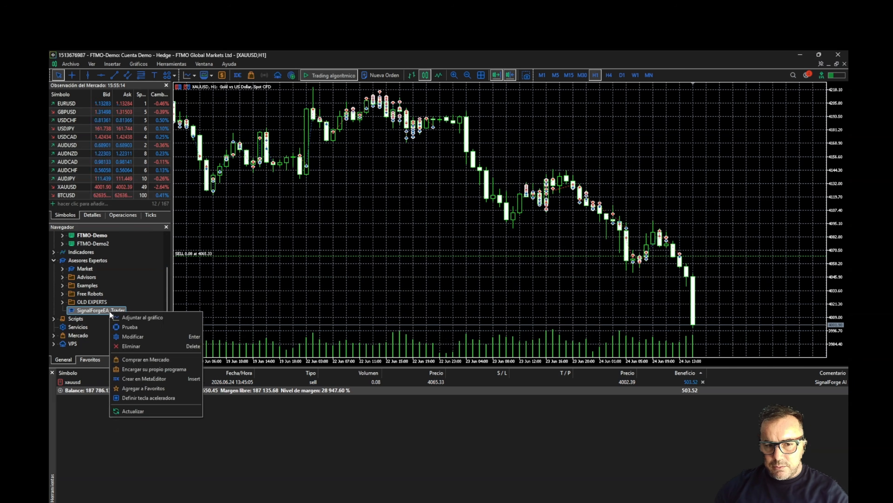
left_click(129, 318)
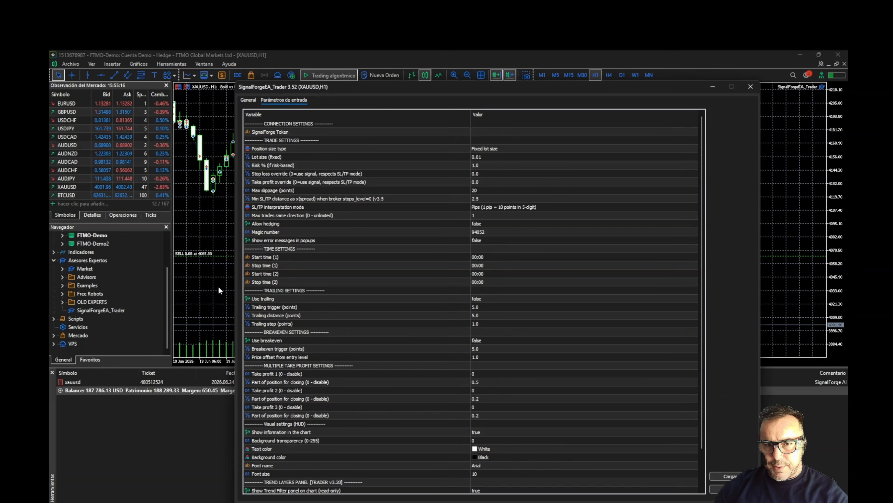
left_click(484, 132)
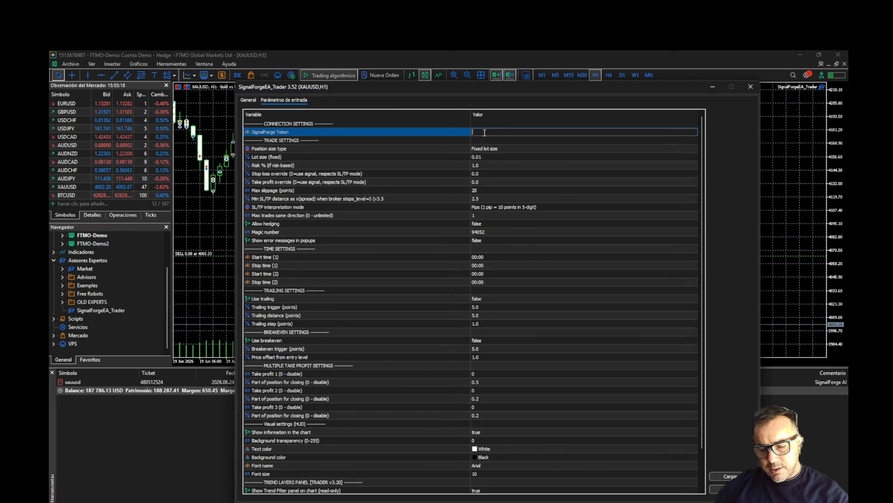
right_click(484, 132)
left_click(514, 169)
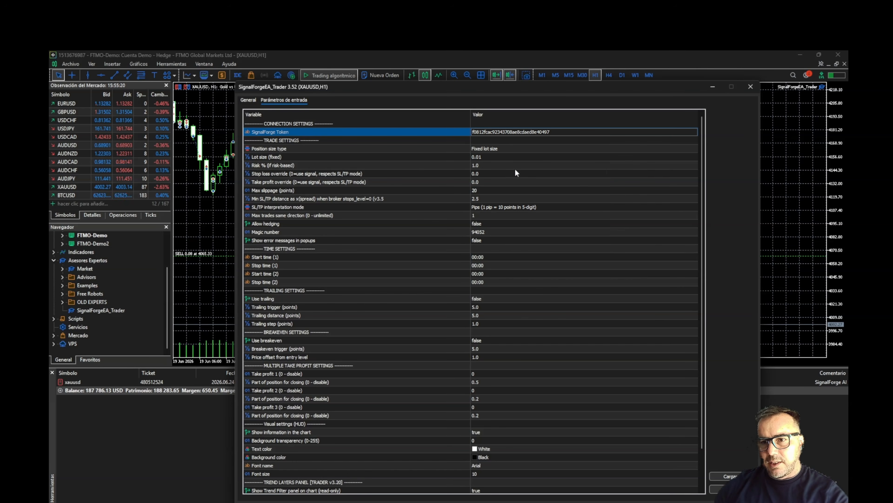
Review the EA's input parameters, from the fixed lot size through the trade, trailing, breakeven and visual settings.
left_click(492, 156)
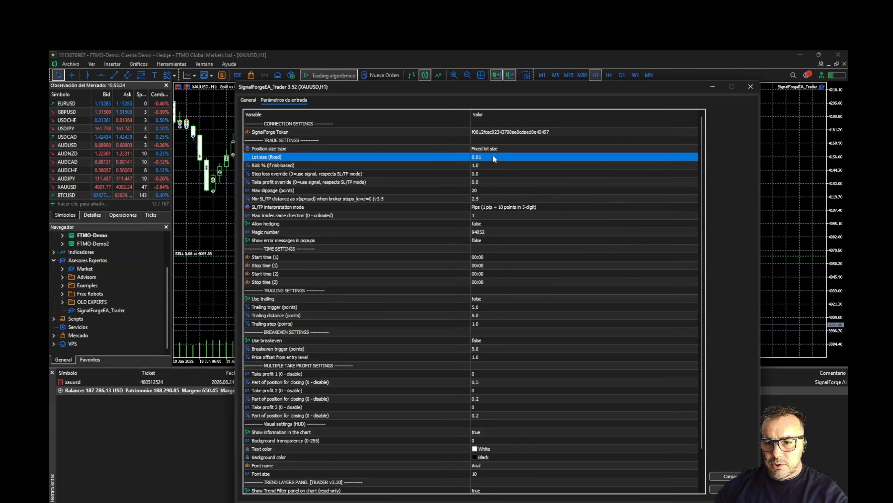
scroll(512, 394, "down", 2)
scroll(508, 362, "up", 3)
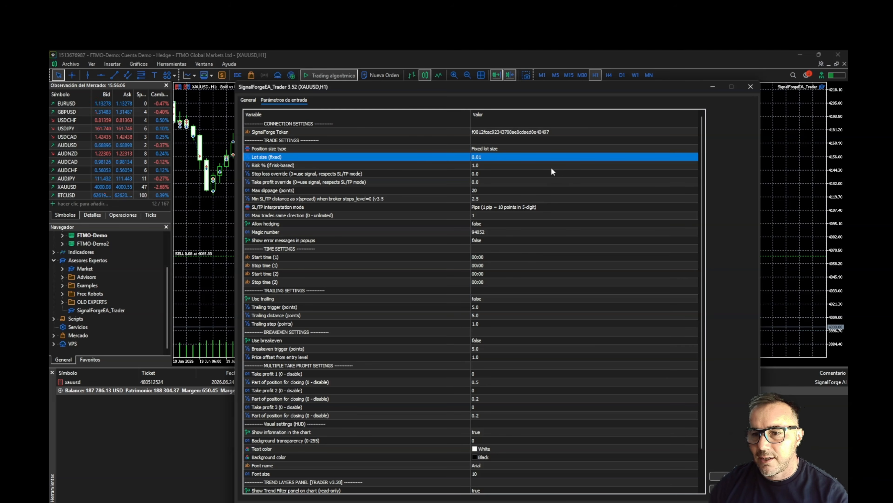
Accept the EA's input parameters with the fixed lot size type and check the connection status on its chart panel.
left_click(489, 149)
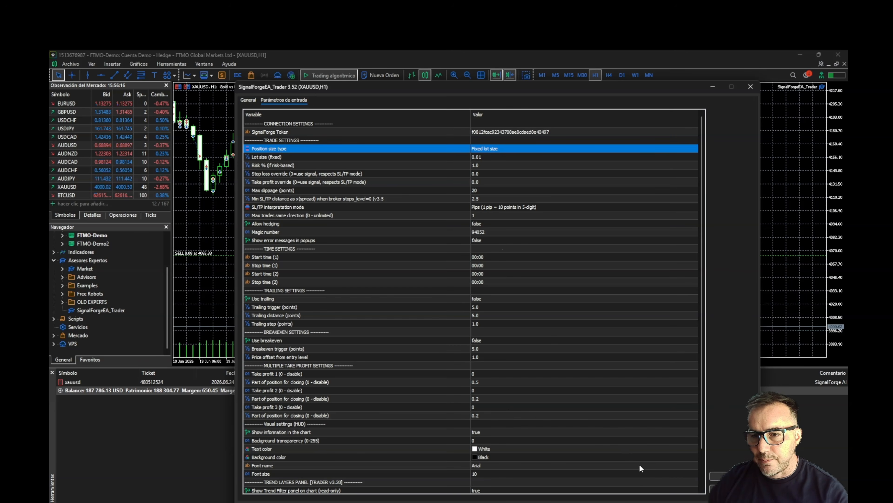
left_click(663, 499)
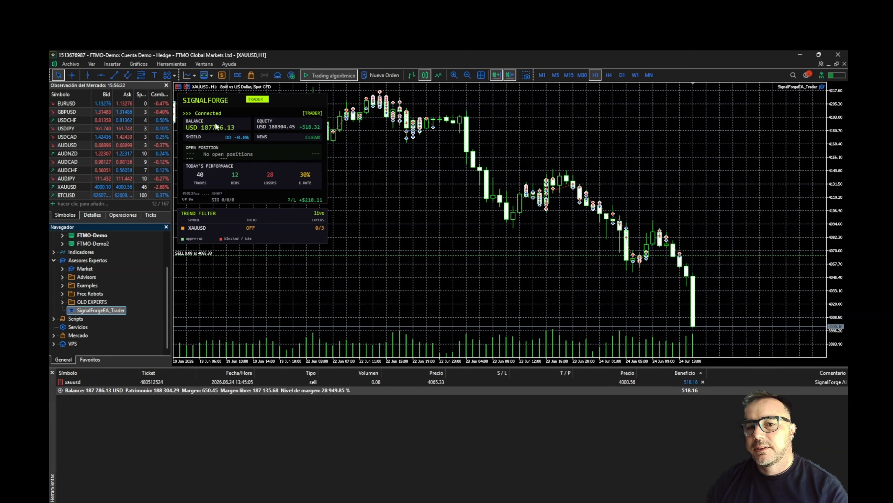
left_click(205, 113)
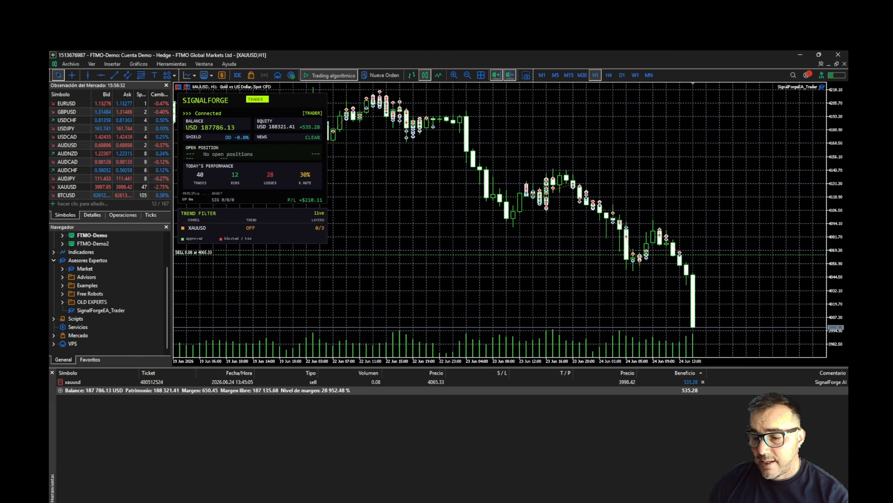
Switch to the SignalForge AI dashboard, copy the TradingView webhook URL from Step B of the setup wizard, and return to TradingView.
mouse_move(579, 502)
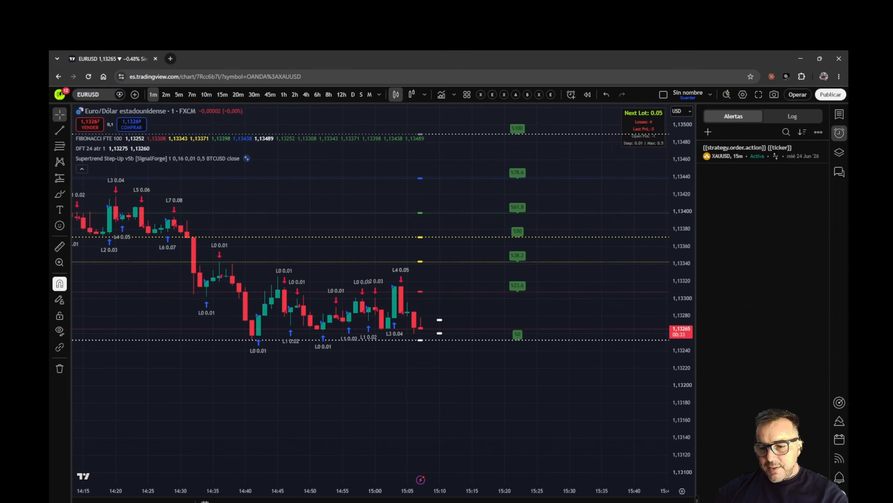
left_click(504, 502)
scroll(508, 368, "up", 6)
scroll(509, 368, "down", 4)
scroll(509, 368, "up", 3)
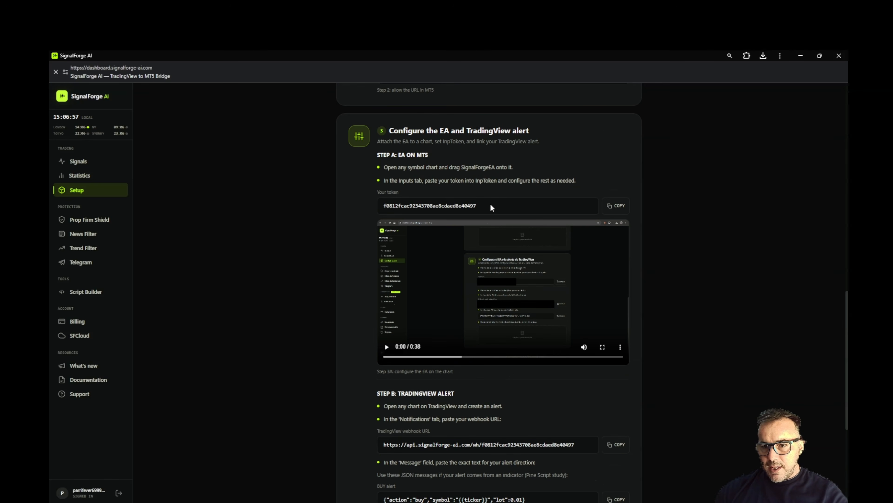
scroll(485, 236, "down", 3)
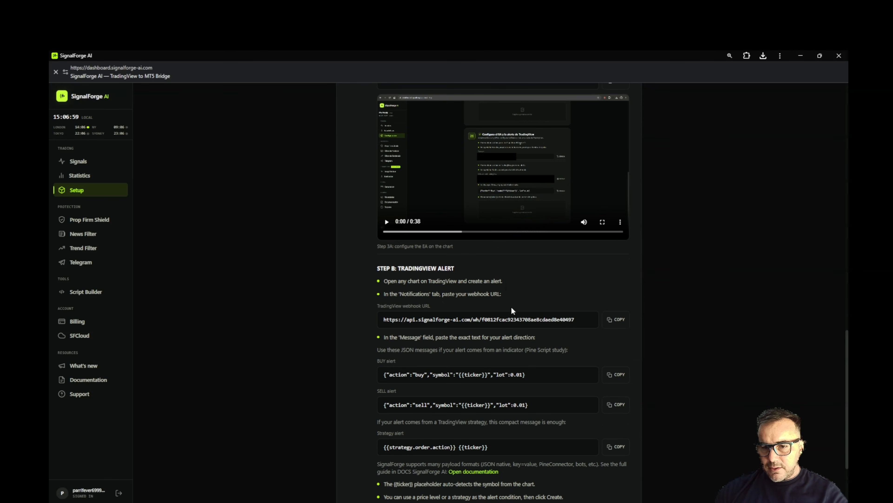
scroll(511, 305, "down", 2)
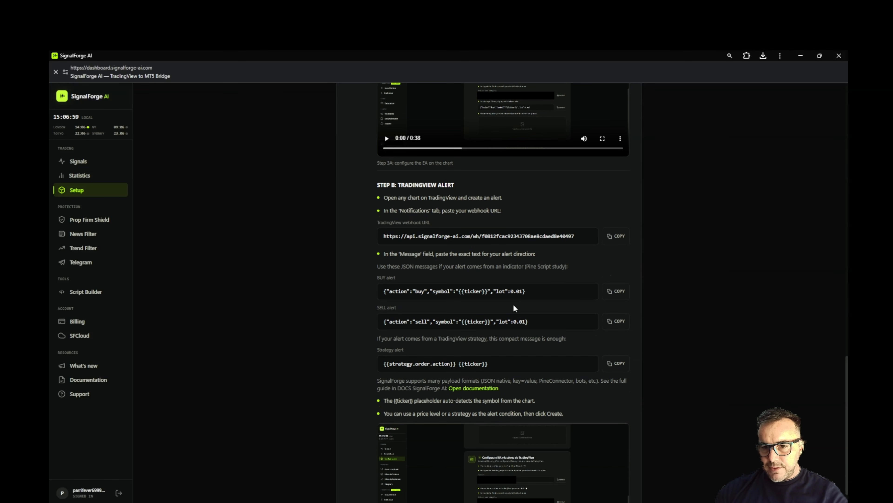
left_click(610, 241)
key("alt+Tab")
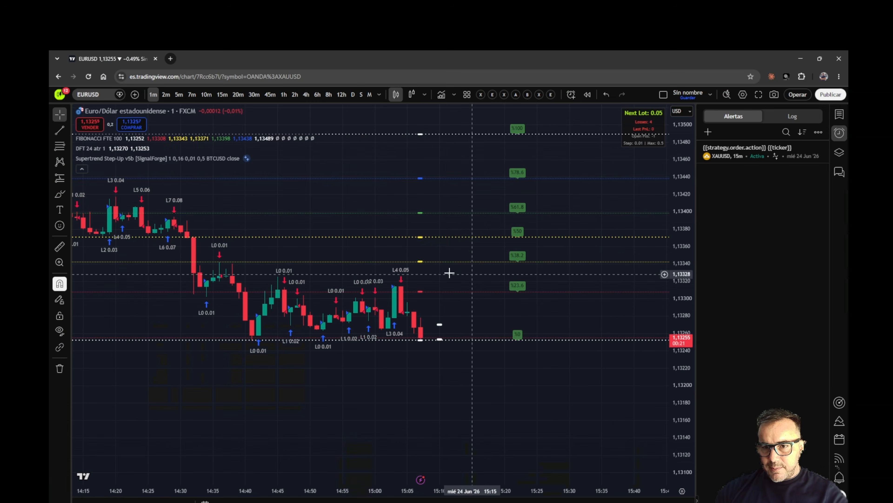
Start a new EURUSD alert with the Supertrend Step-Up v5b [SignalForge] strategy as its condition and look at its default message.
right_click(463, 247)
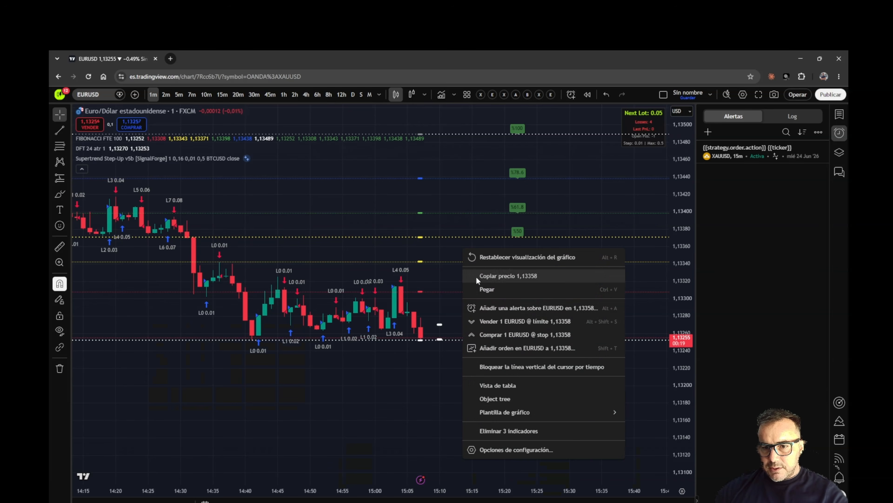
left_click(498, 306)
left_click(501, 254)
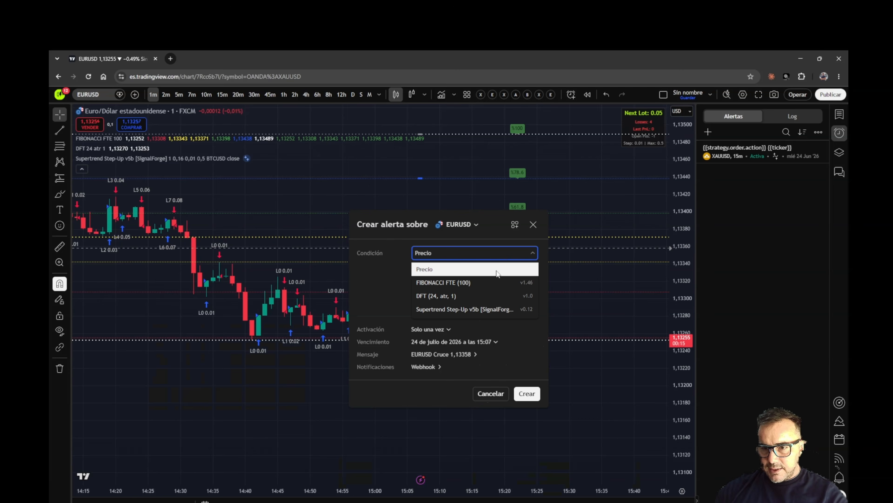
left_click(471, 306)
left_click(463, 324)
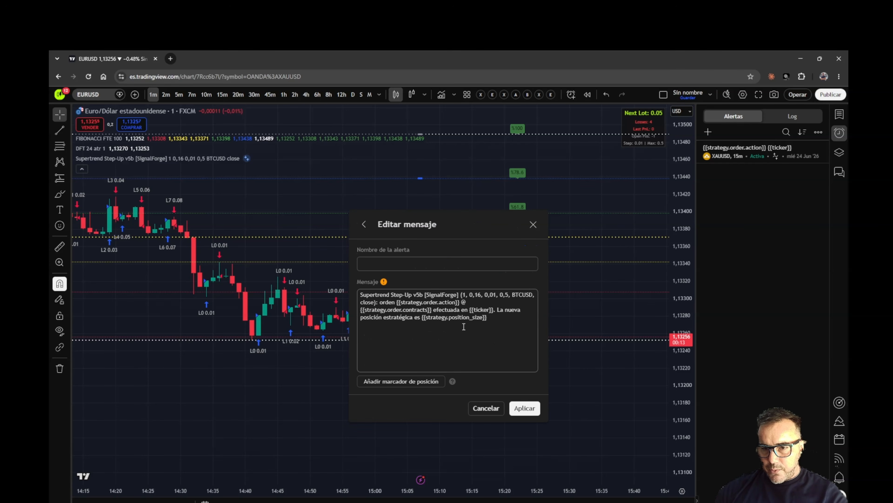
left_click(364, 226)
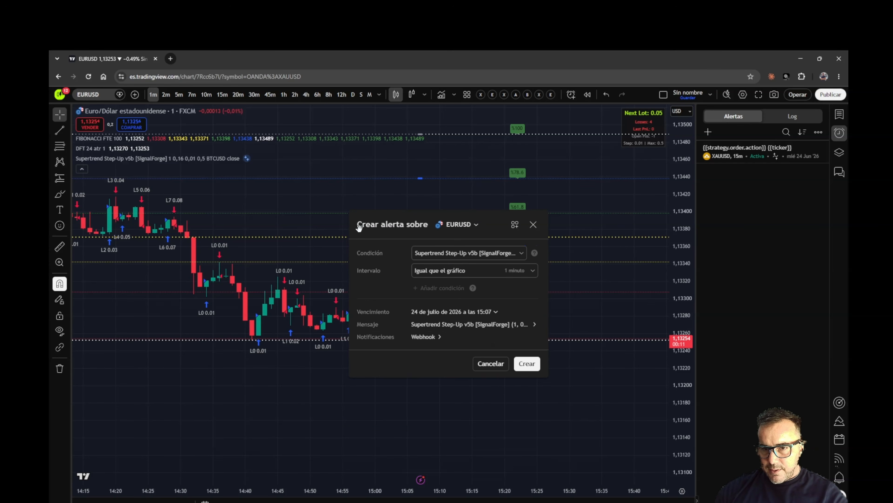
Enable the webhook notification for the alert, paste the copied SignalForge URL into its webhook URL field, and apply it.
left_click(427, 341)
left_click(395, 345)
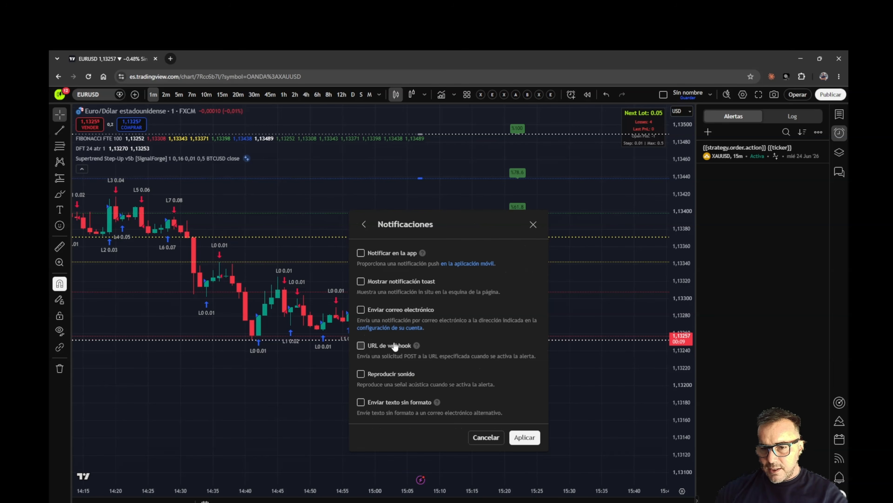
left_click(402, 347)
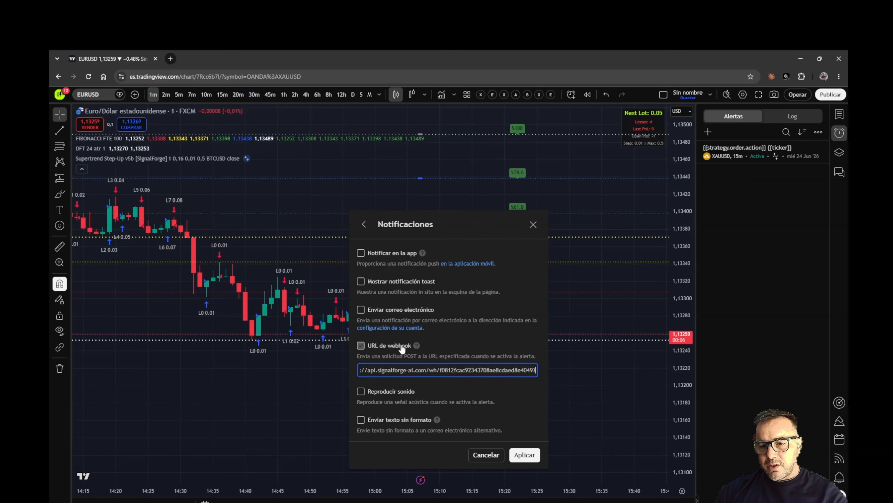
triple_click(416, 370)
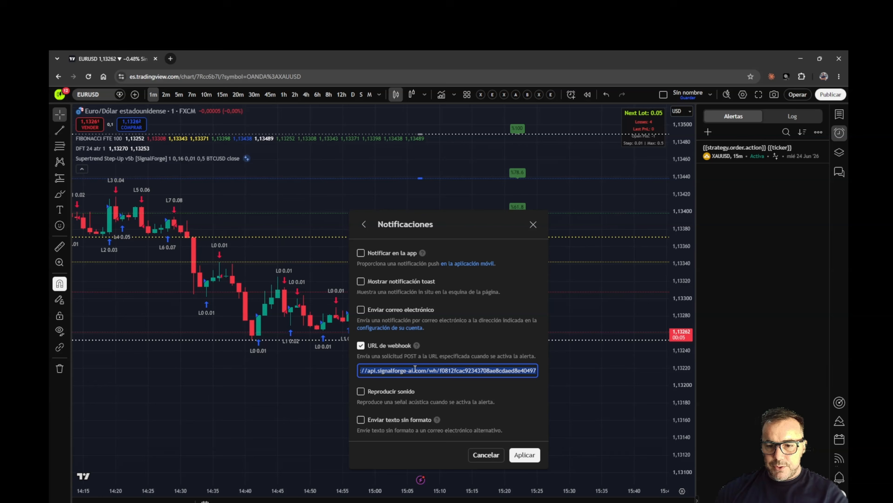
key("ctrl+v")
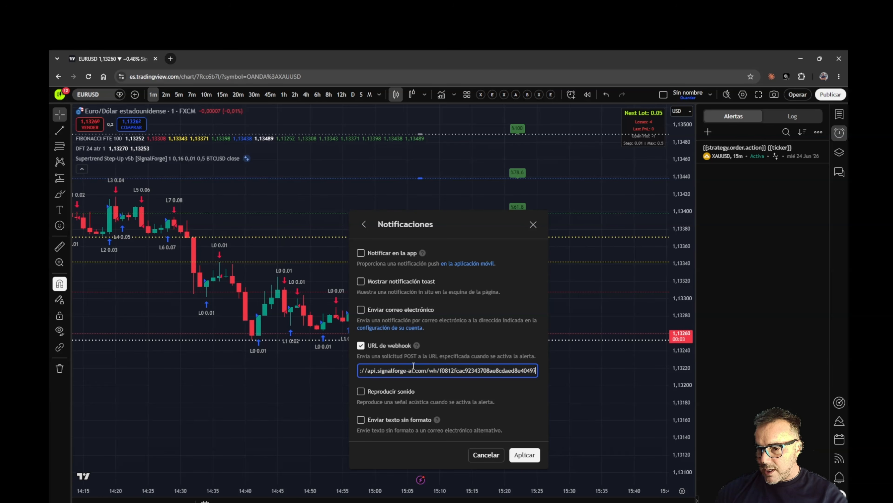
left_click(523, 454)
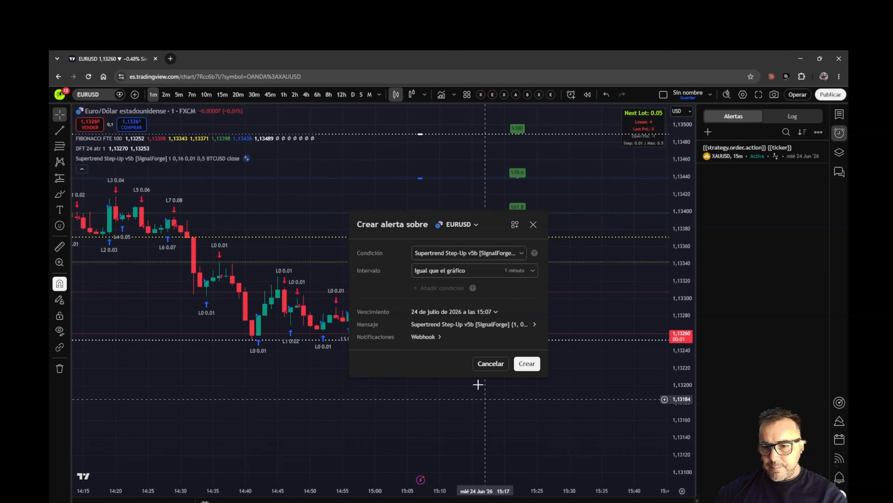
Reduce the alert message to {{strategy.order.action}} {{ticker}}, apply it, and create the EURUSD alert.
left_click(461, 326)
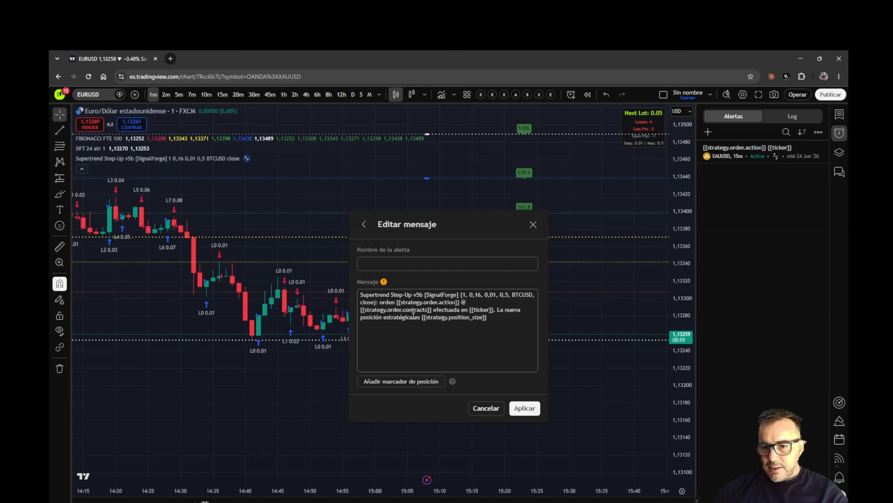
left_click_drag(397, 303, 357, 289)
key("BackSpace")
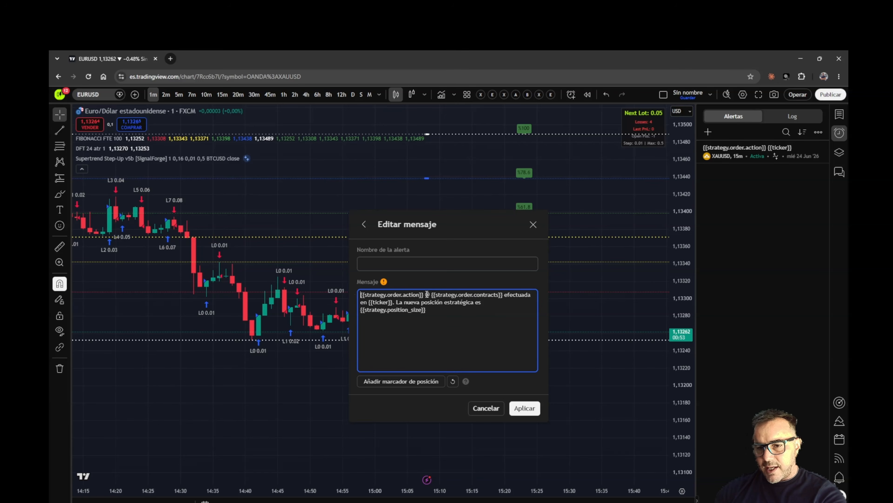
left_click_drag(427, 294, 447, 326)
key("BackSpace")
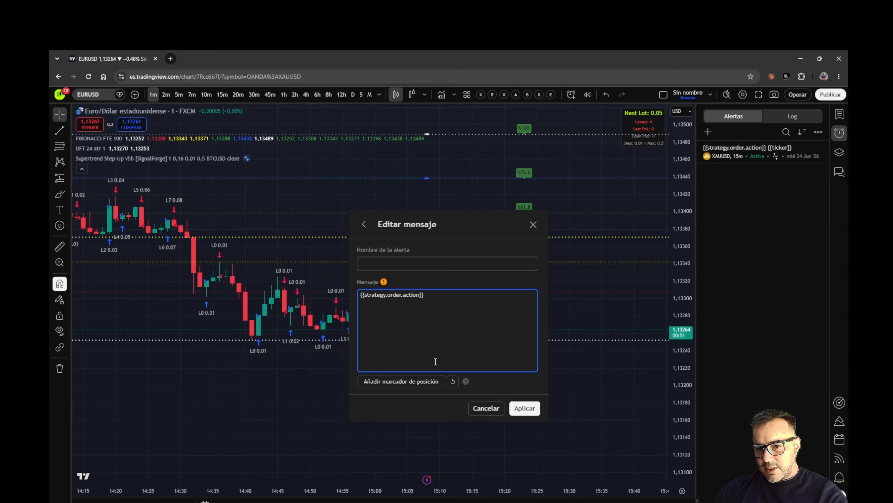
left_click(403, 381)
left_click(393, 143)
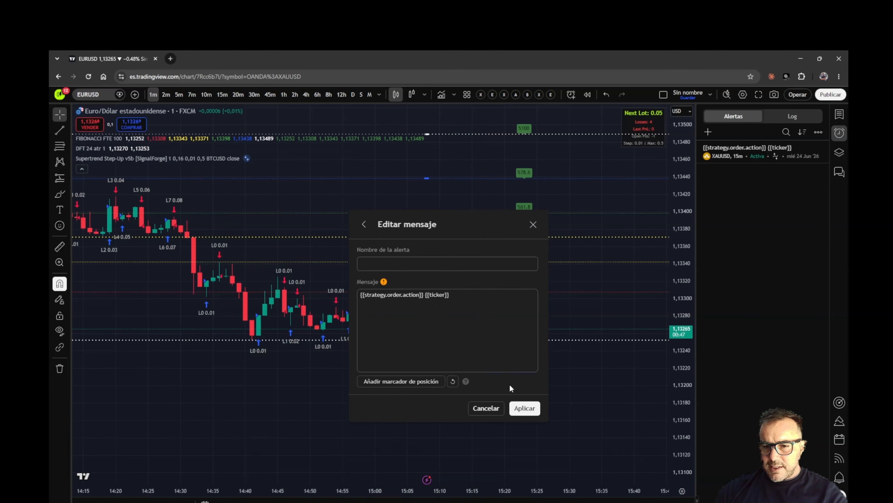
left_click(520, 405)
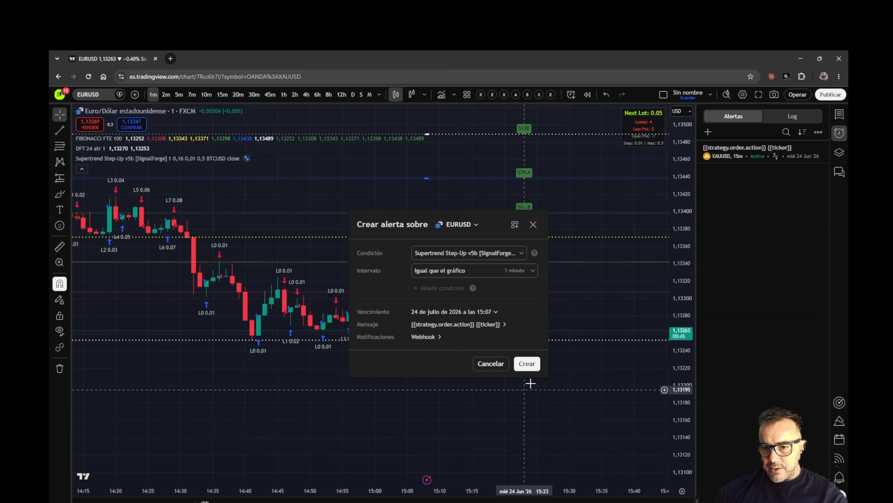
left_click(526, 363)
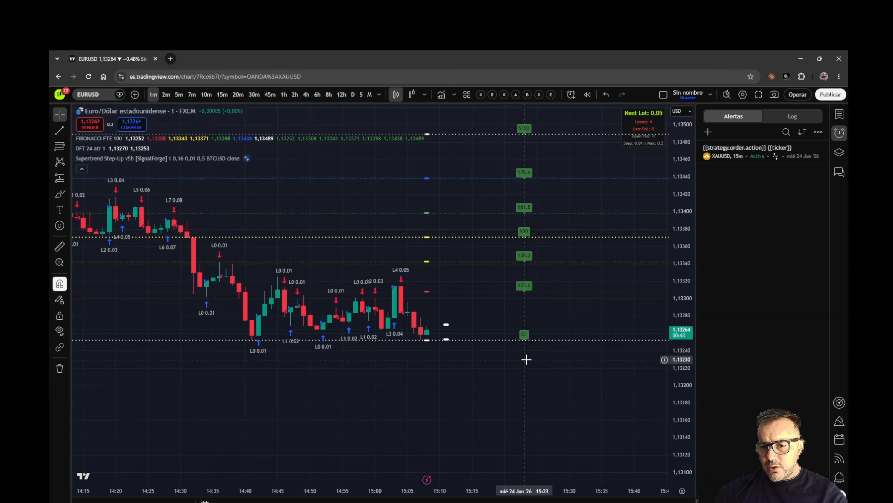
Arrange TradingView and MetaTrader 5 side by side and extend both windows to nearly full screen height.
double_click(475, 63)
left_click_drag(473, 62, 50, 51)
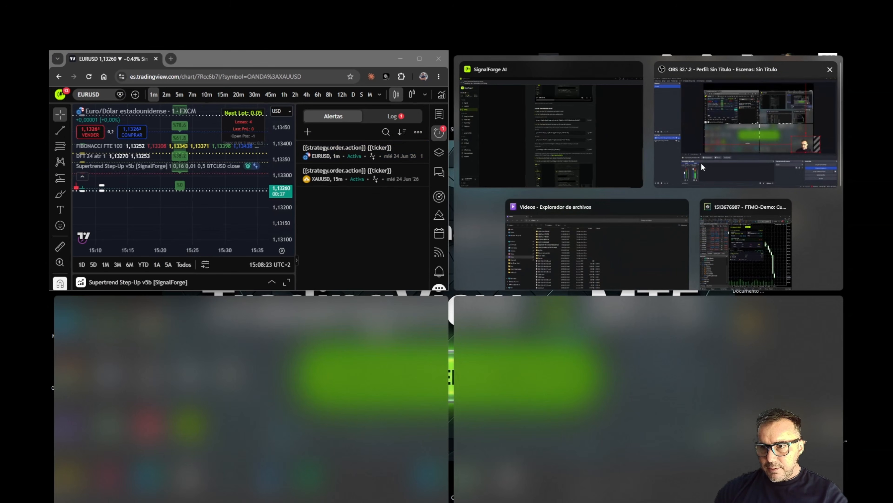
left_click(725, 242)
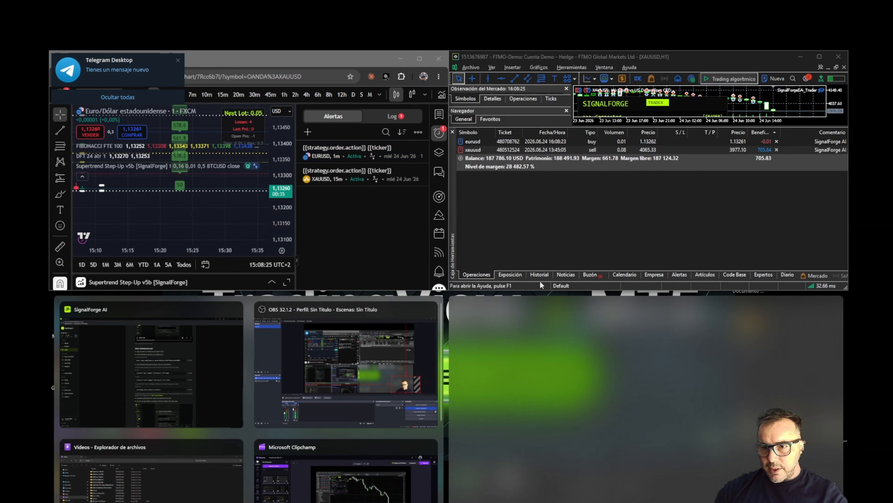
mouse_move(441, 291)
left_click_drag(441, 290, 456, 493)
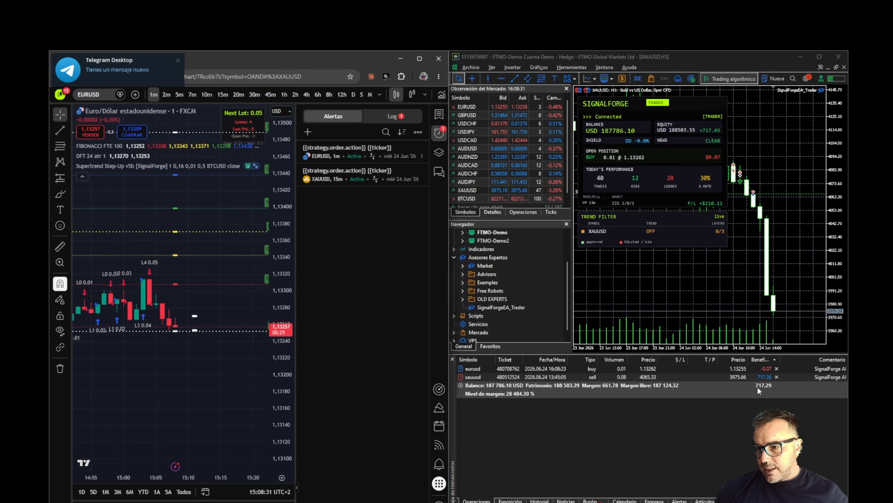
Compare the EURUSD position in MetaTrader 5 with the EURUSD entry in TradingView's alert log and the chart signals.
left_click(590, 369)
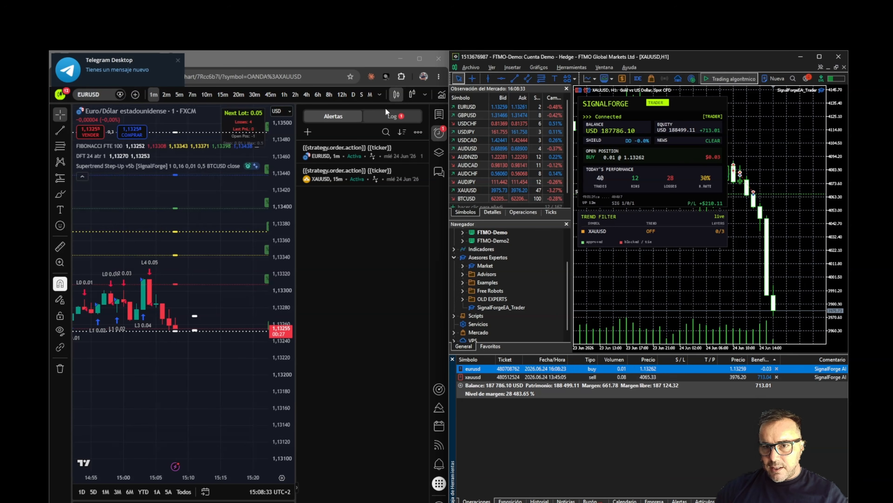
left_click(398, 116)
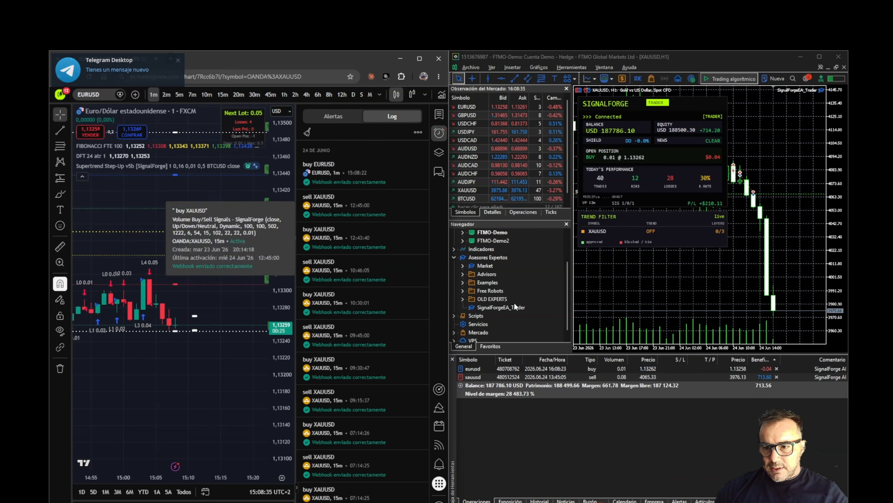
left_click(636, 368)
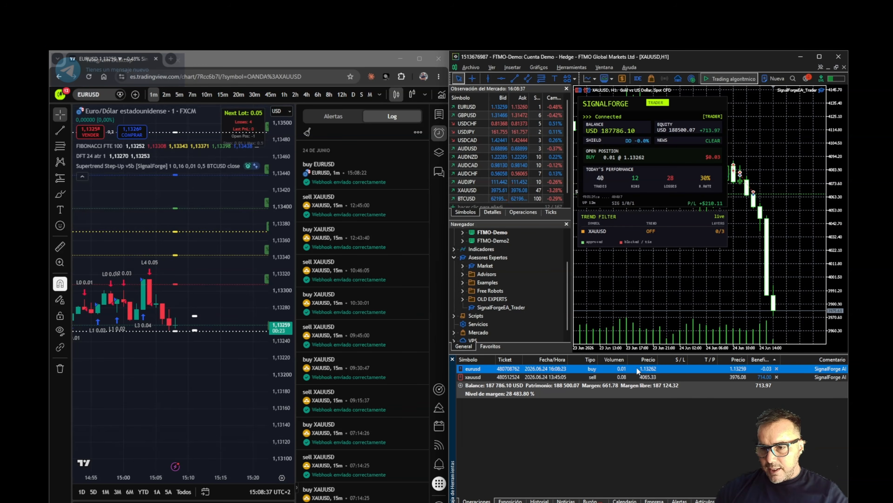
scroll(248, 279, "down", 1)
left_click_drag(210, 254, 227, 228)
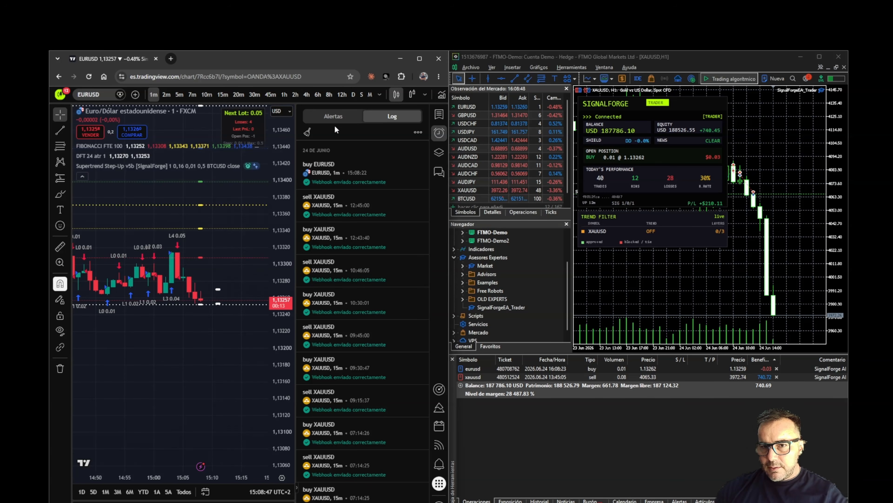
Return to TradingView's alert list and close the EURUSD position opened by the test alert.
left_click(339, 116)
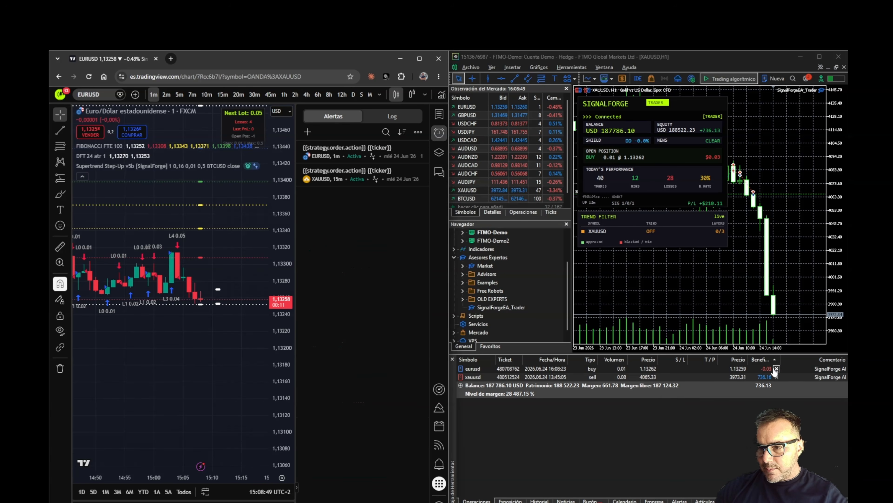
left_click(540, 251)
left_click(400, 148)
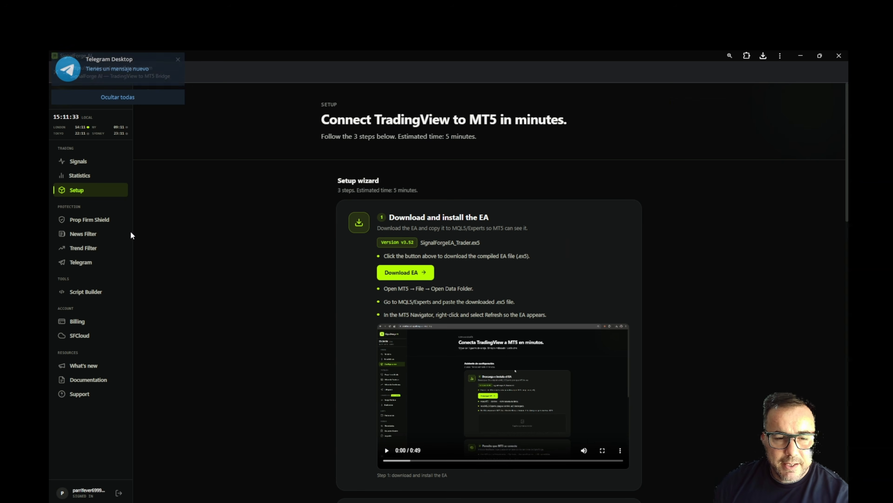
Look through SignalForge's Prop Firm Shield, News Filter, Trend Filter and Telegram pages, and return to Prop Firm Shield.
left_click(101, 221)
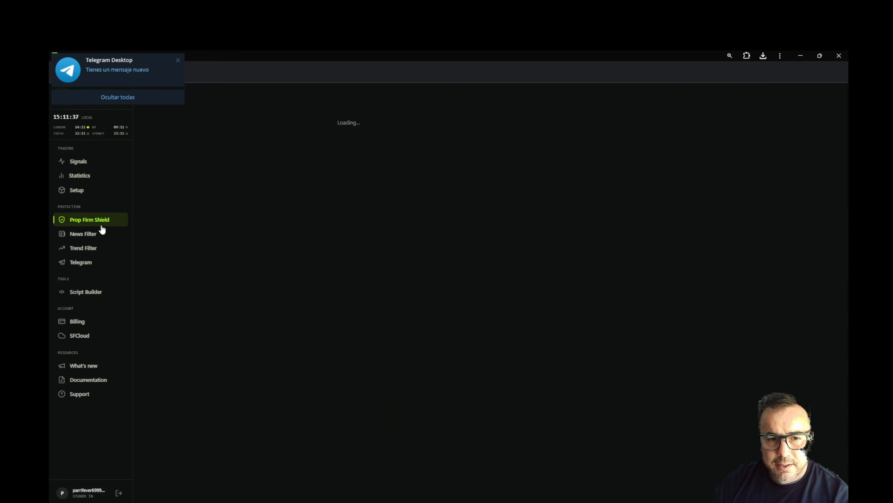
left_click(95, 237)
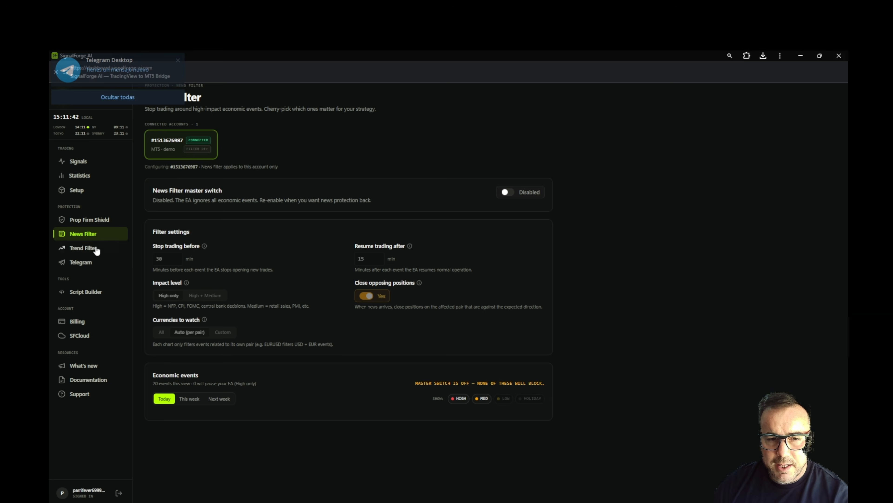
left_click(97, 249)
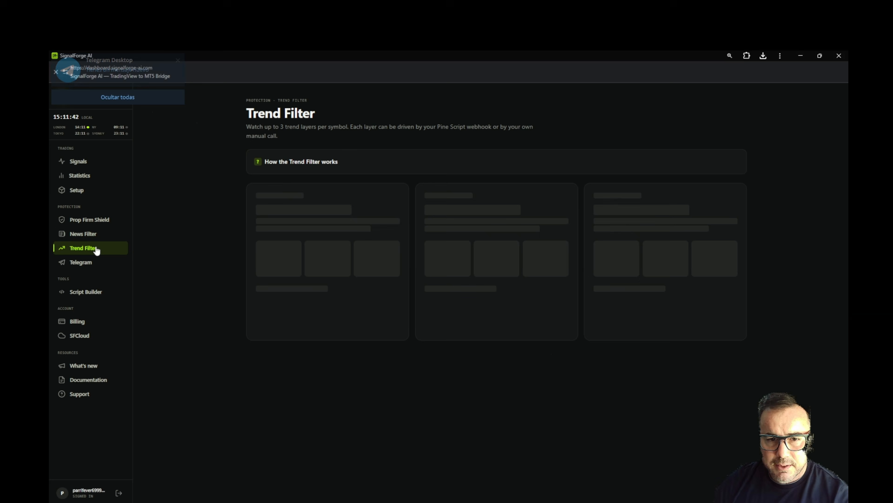
left_click(97, 262)
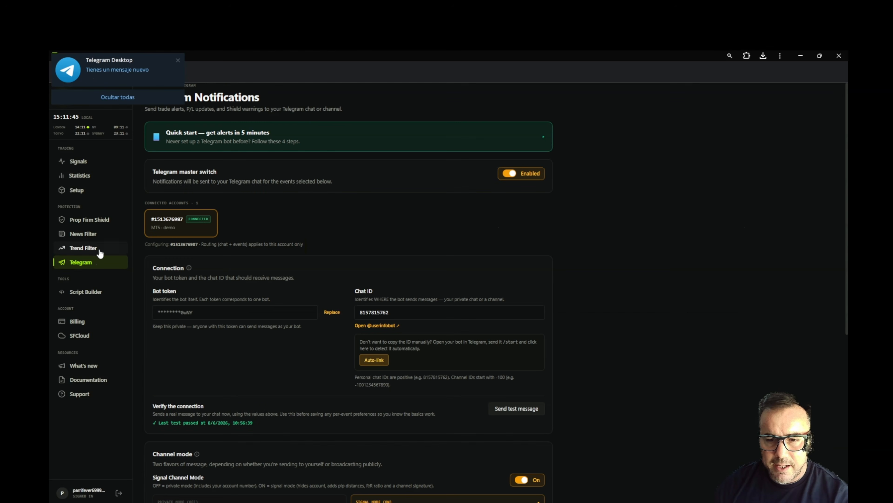
left_click(103, 224)
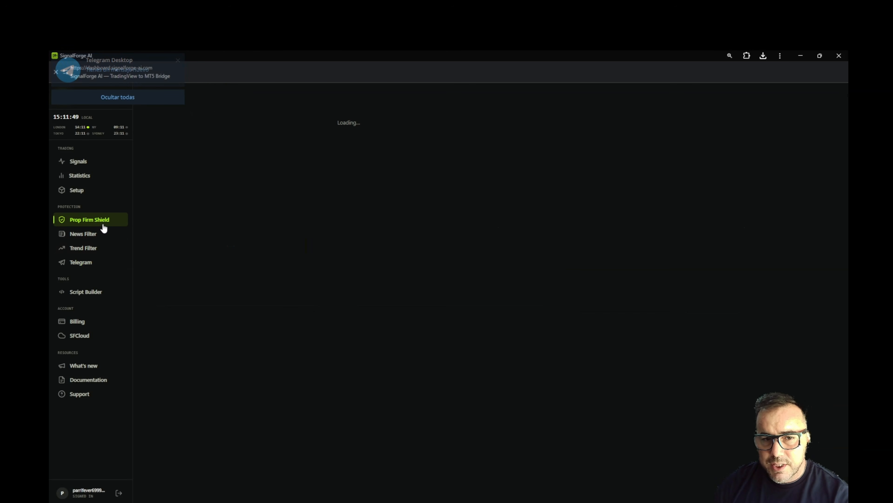